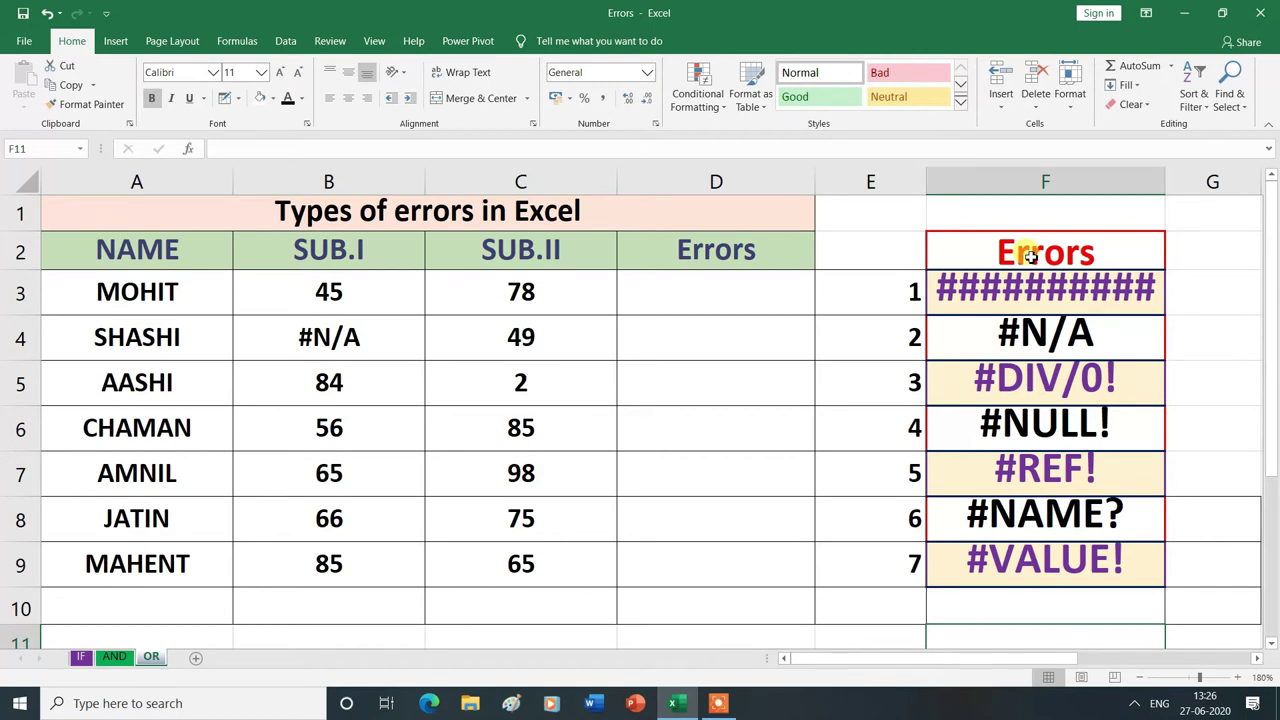
{"action": "mouse_move", "coordinate": [921, 289]}
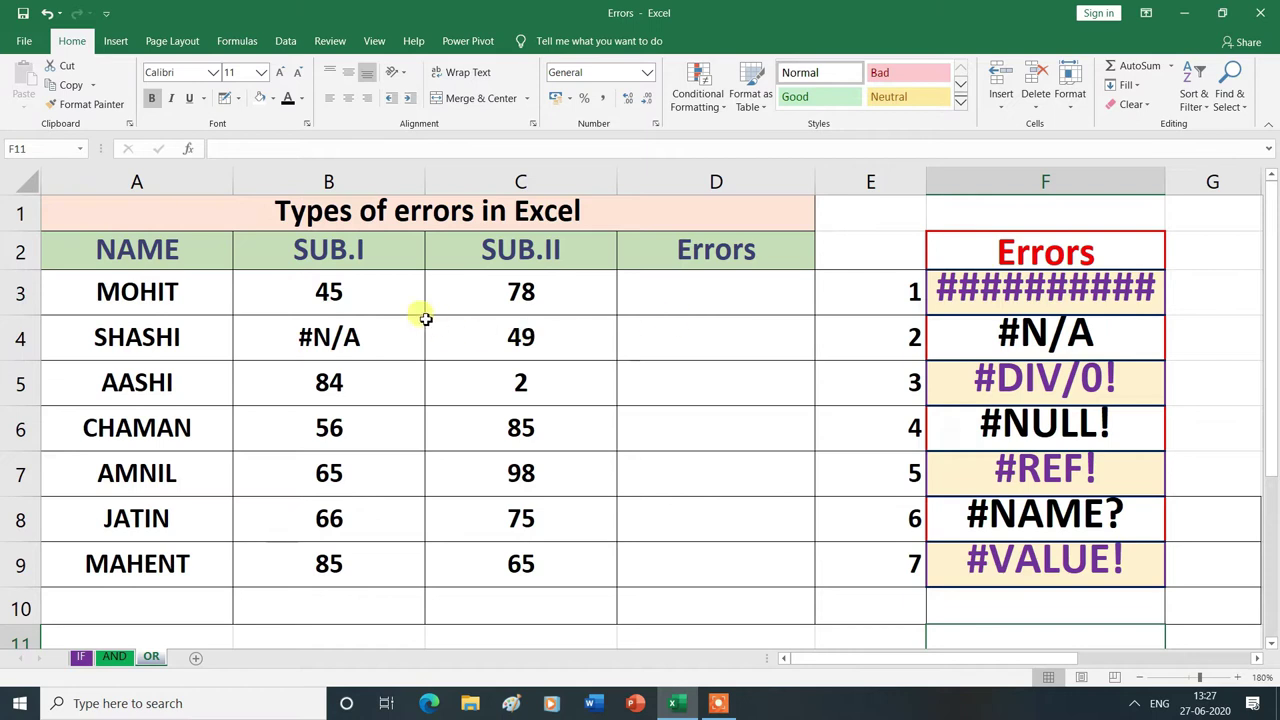
{"action": "left_click", "coordinate": [705, 297]}
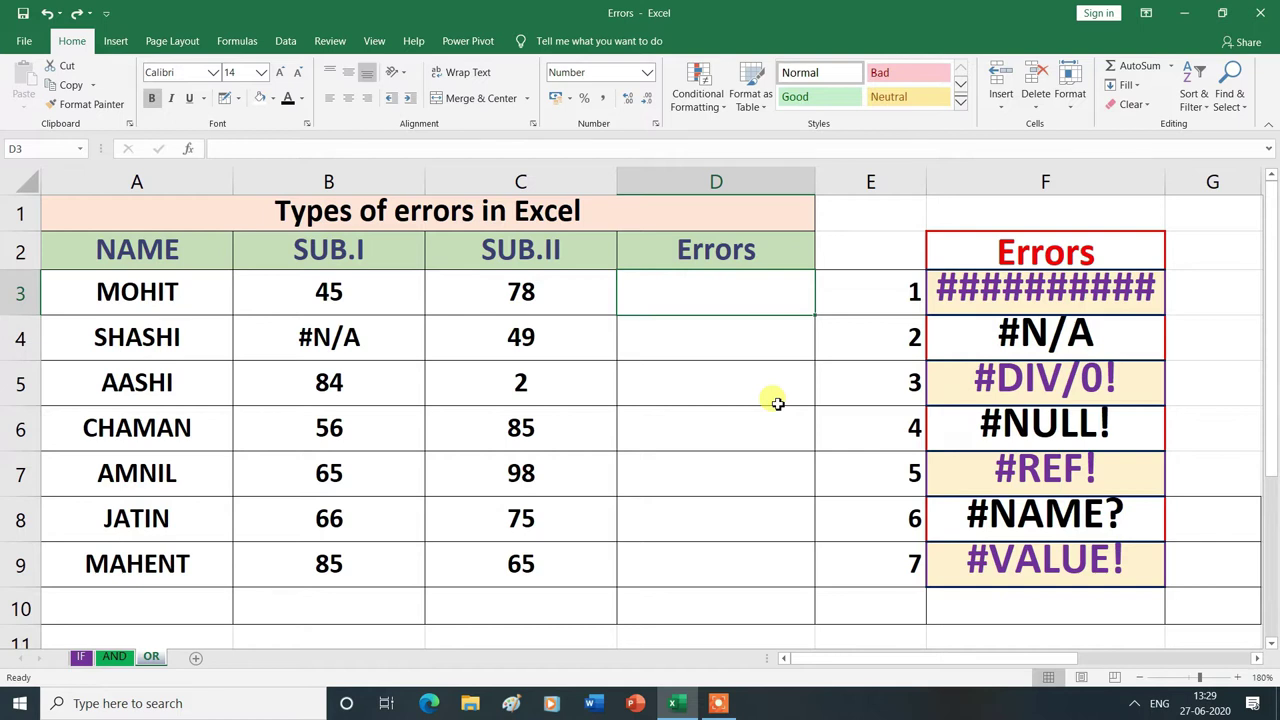
{"action": "type", "text": "2124"}
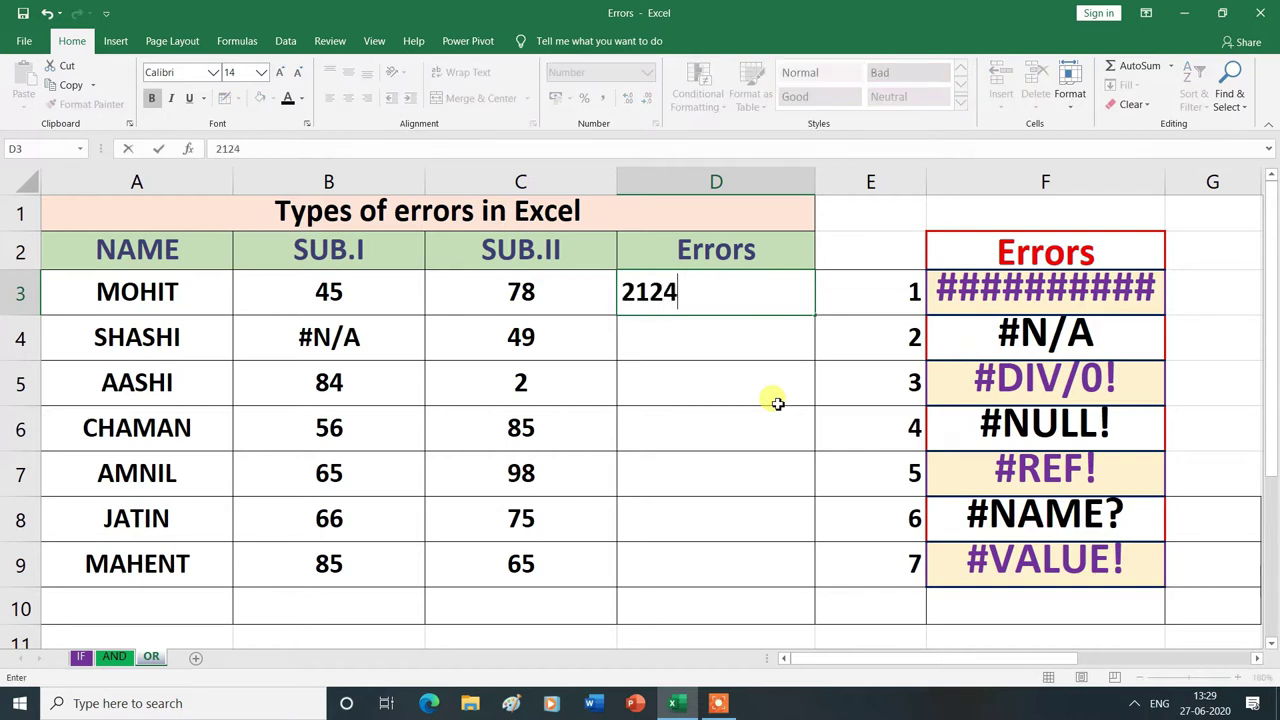
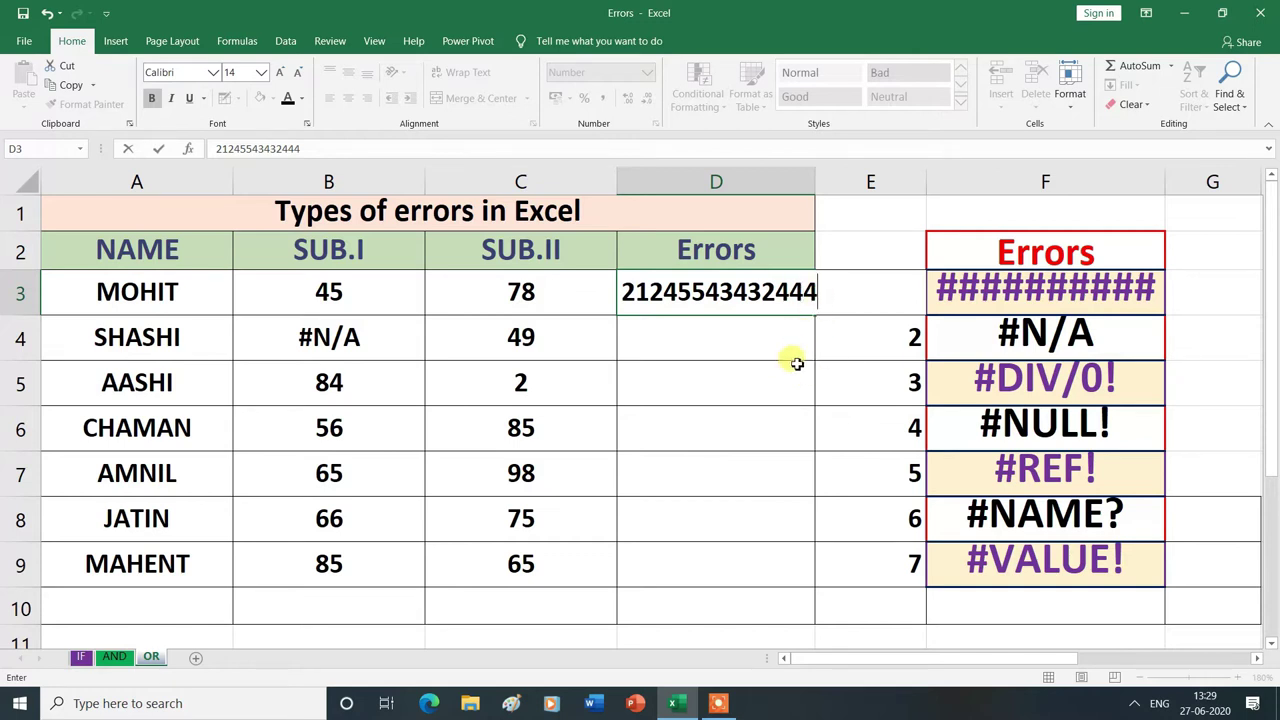
{"action": "key", "text": "Return"}
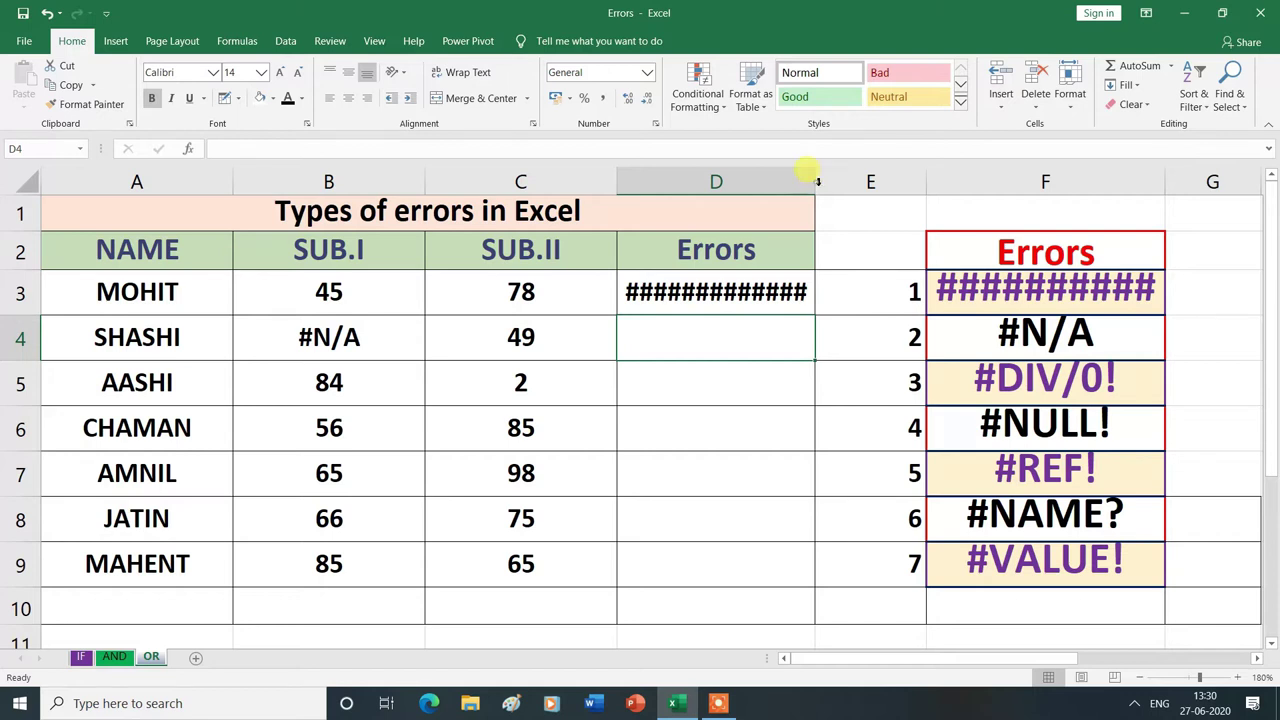
{"action": "double_click", "coordinate": [815, 181]}
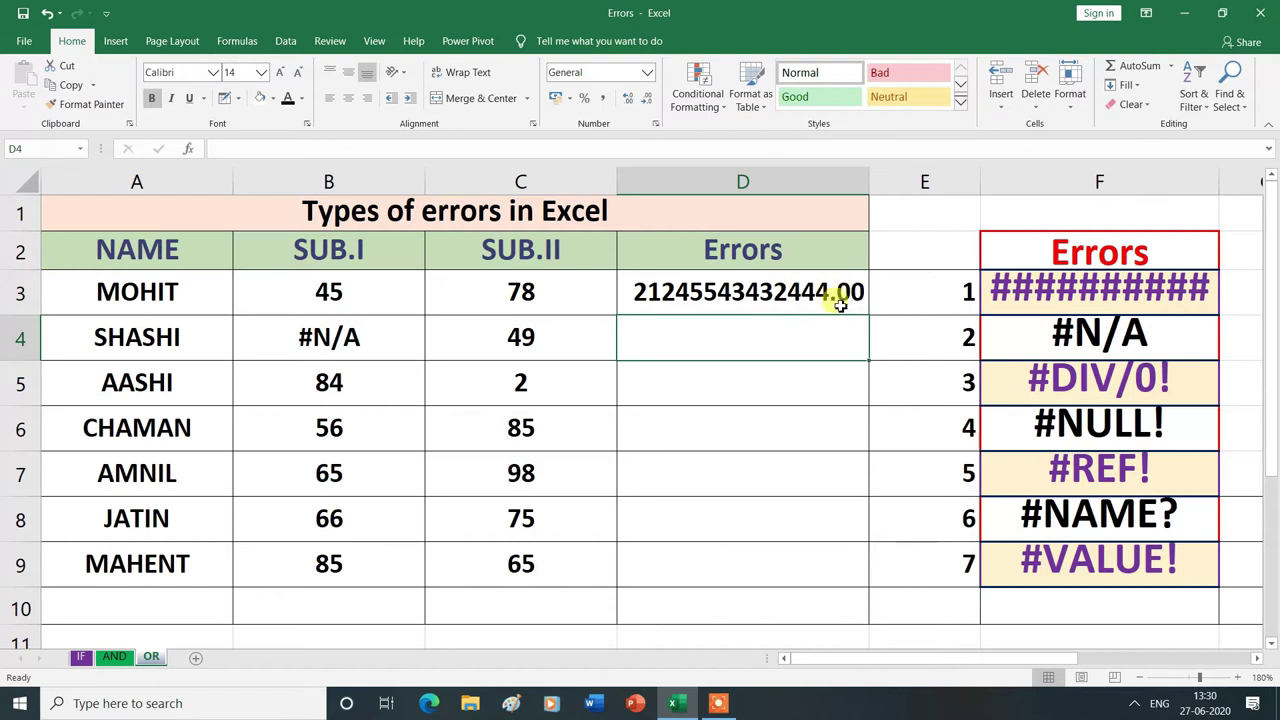
{"action": "left_click", "coordinate": [789, 291]}
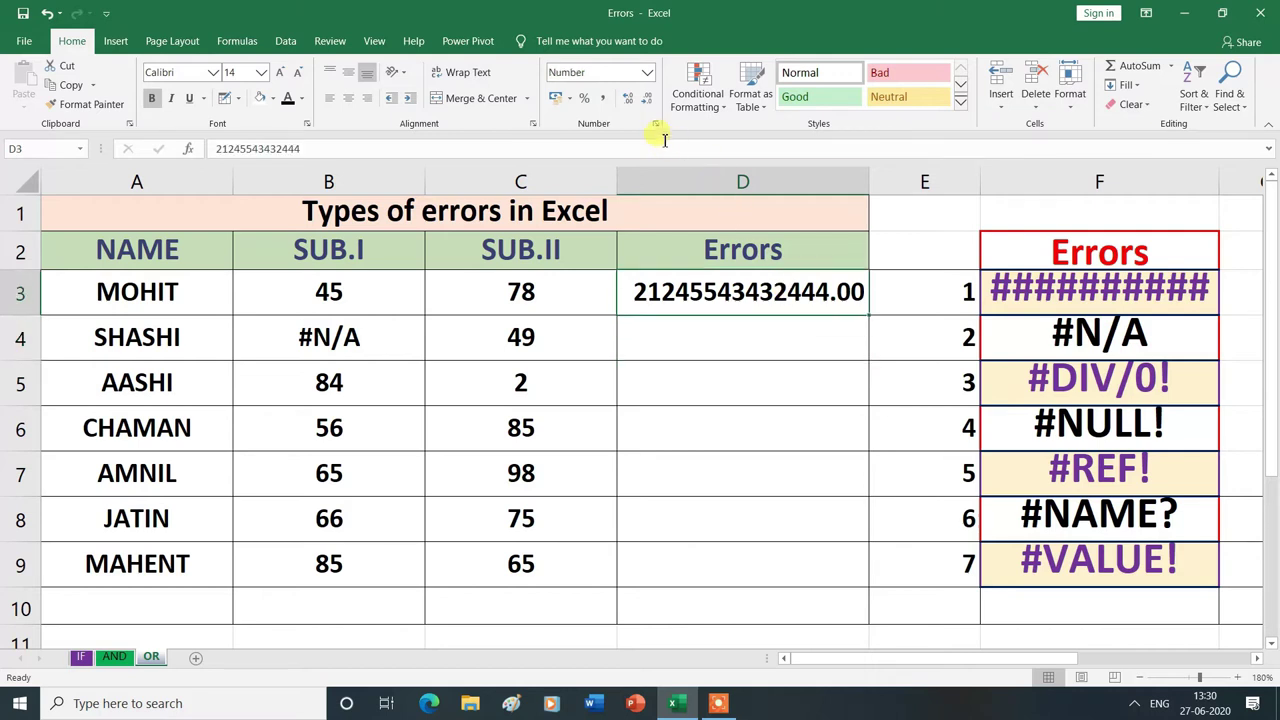
{"action": "left_click", "coordinate": [647, 99]}
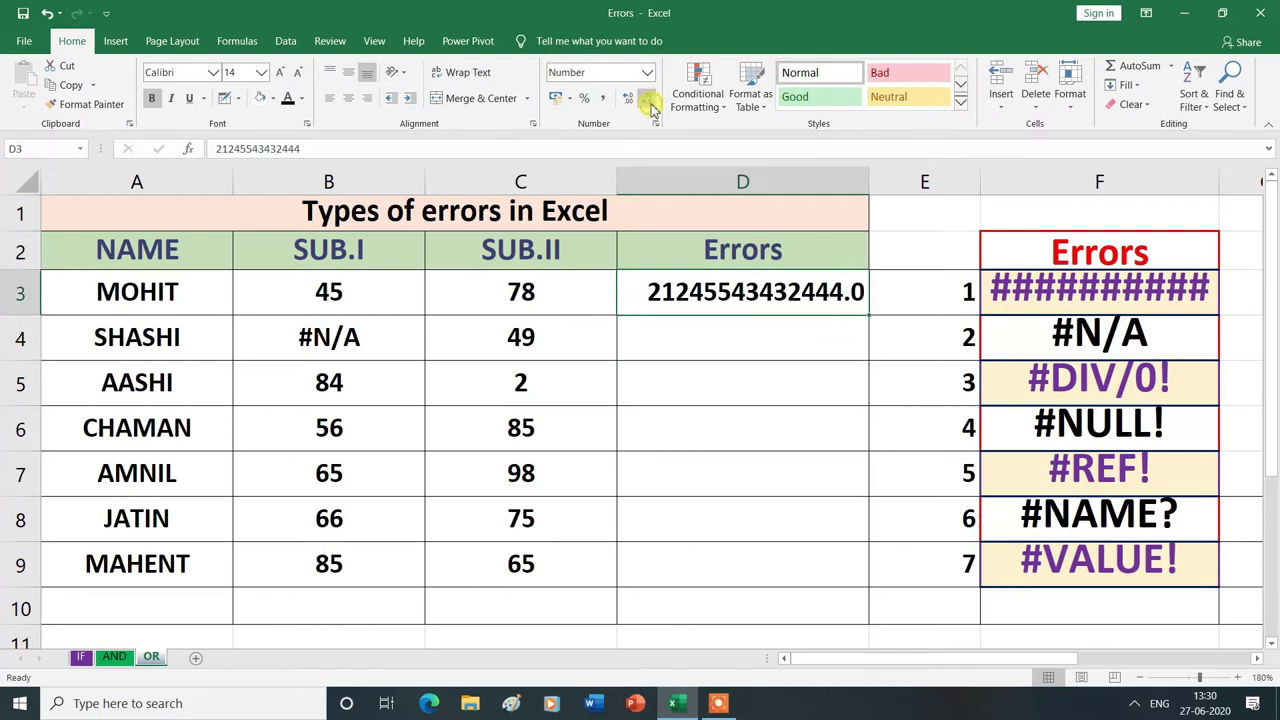
{"action": "left_click", "coordinate": [648, 100]}
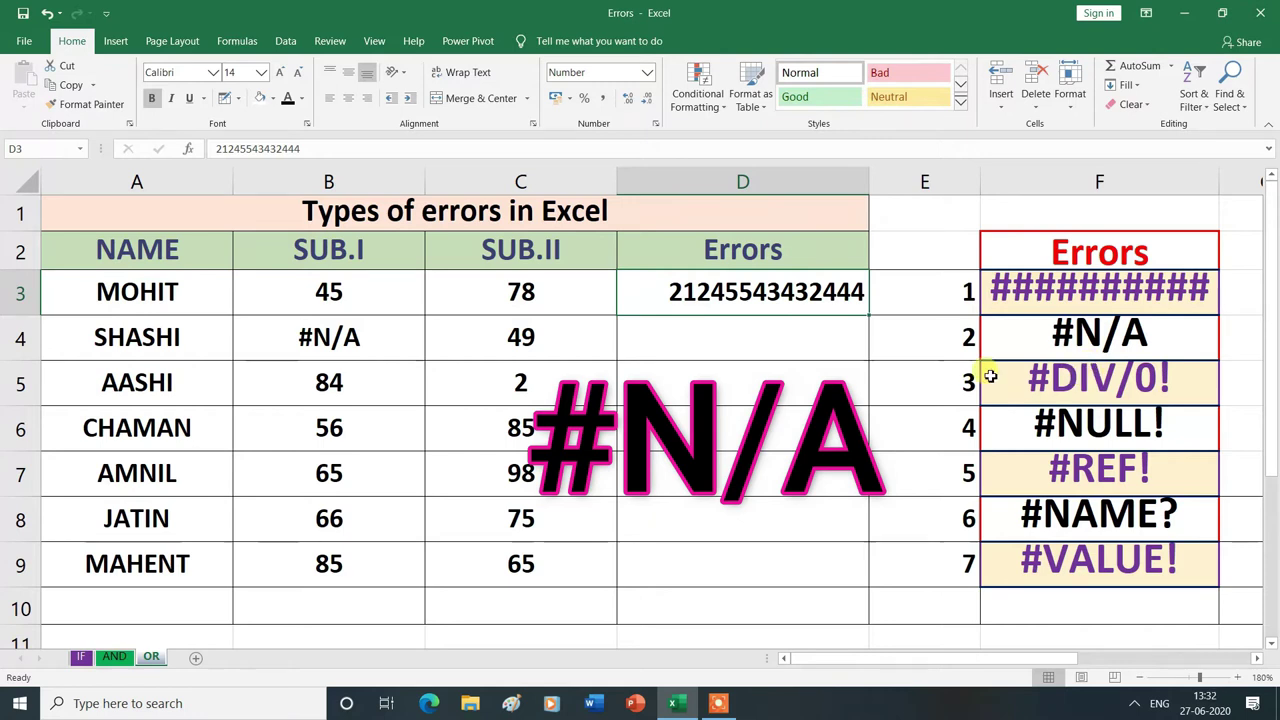
- Enter =B4+C4 in D4, which returns #N/A carried from B4
{"action": "left_click", "coordinate": [785, 345]}
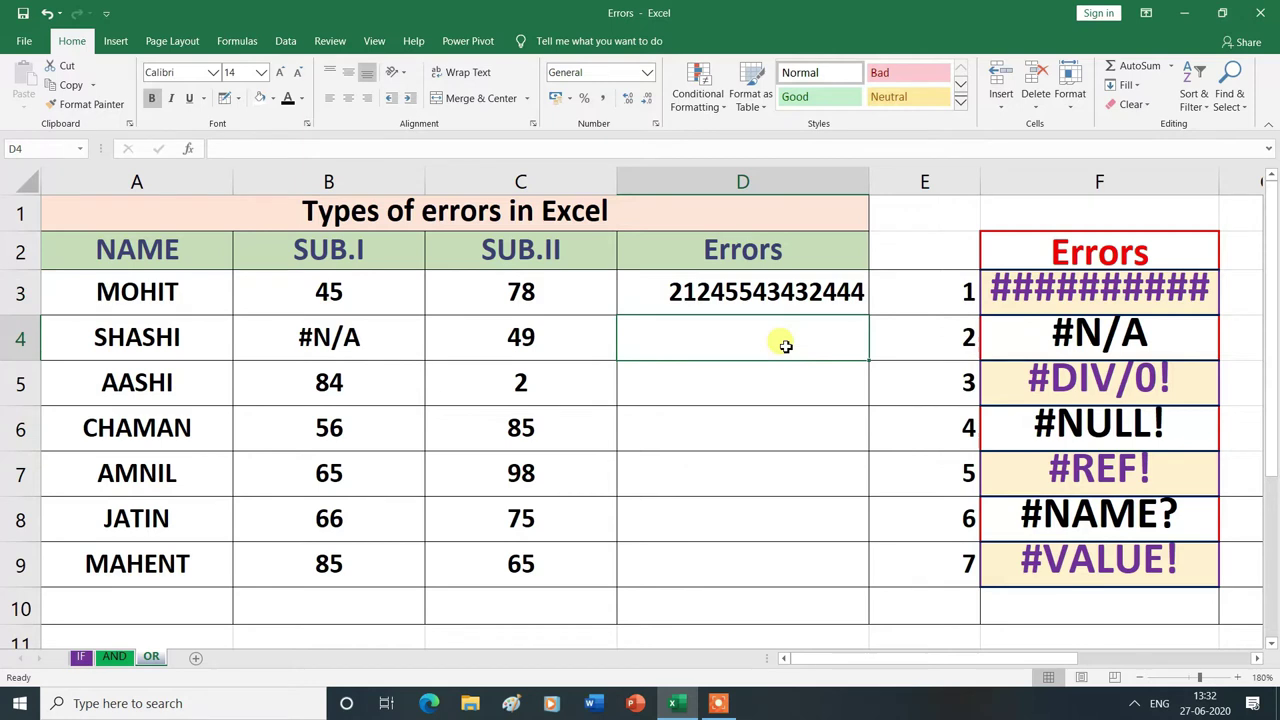
{"action": "type", "text": "="}
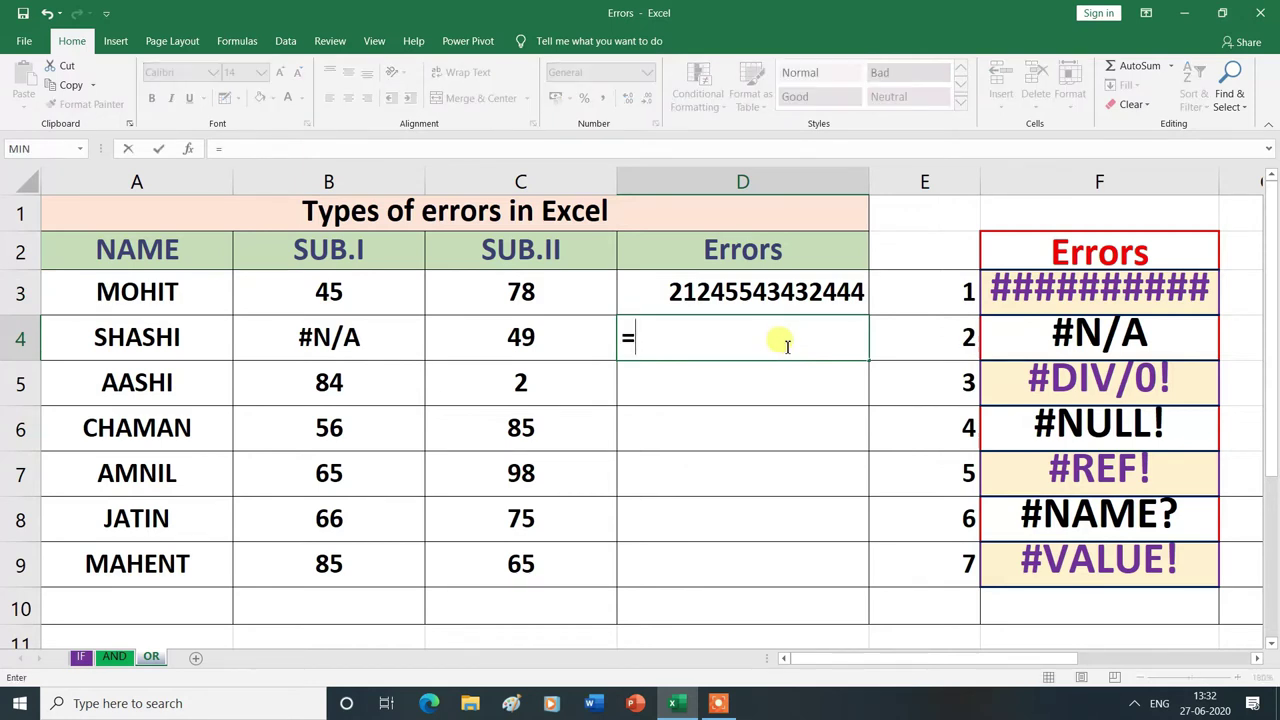
{"action": "left_click", "coordinate": [349, 344]}
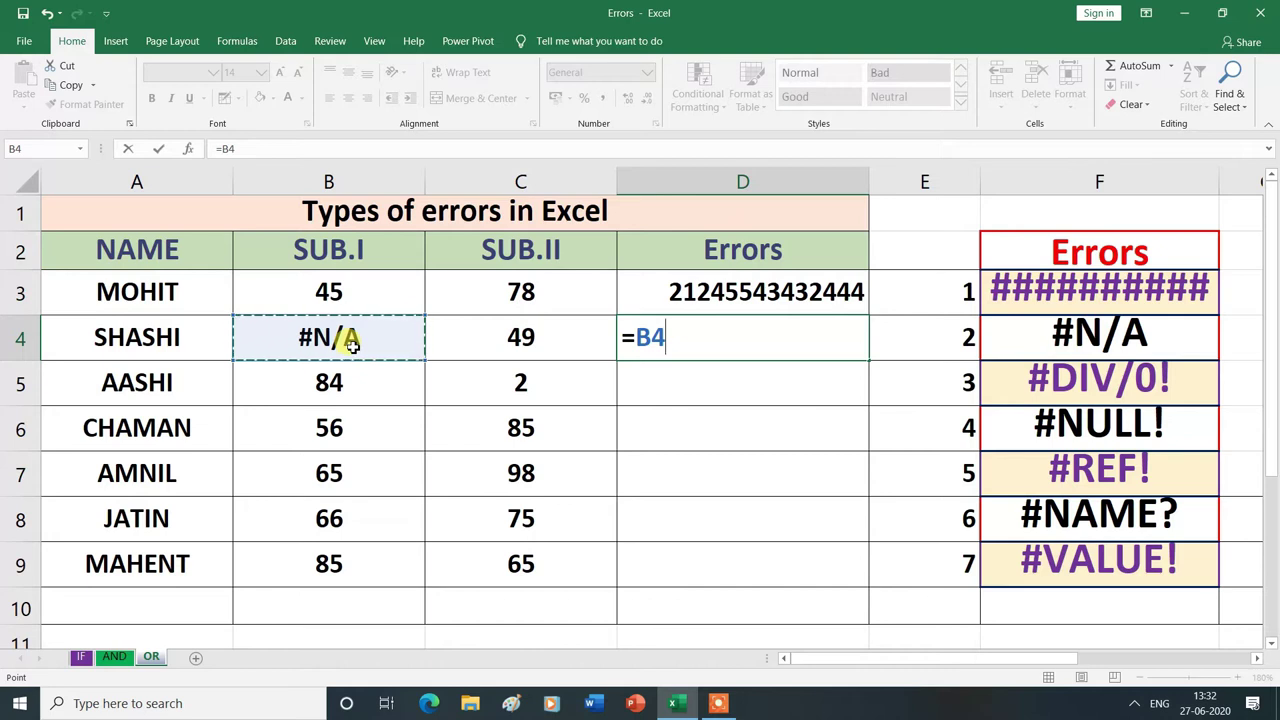
{"action": "type", "text": "+"}
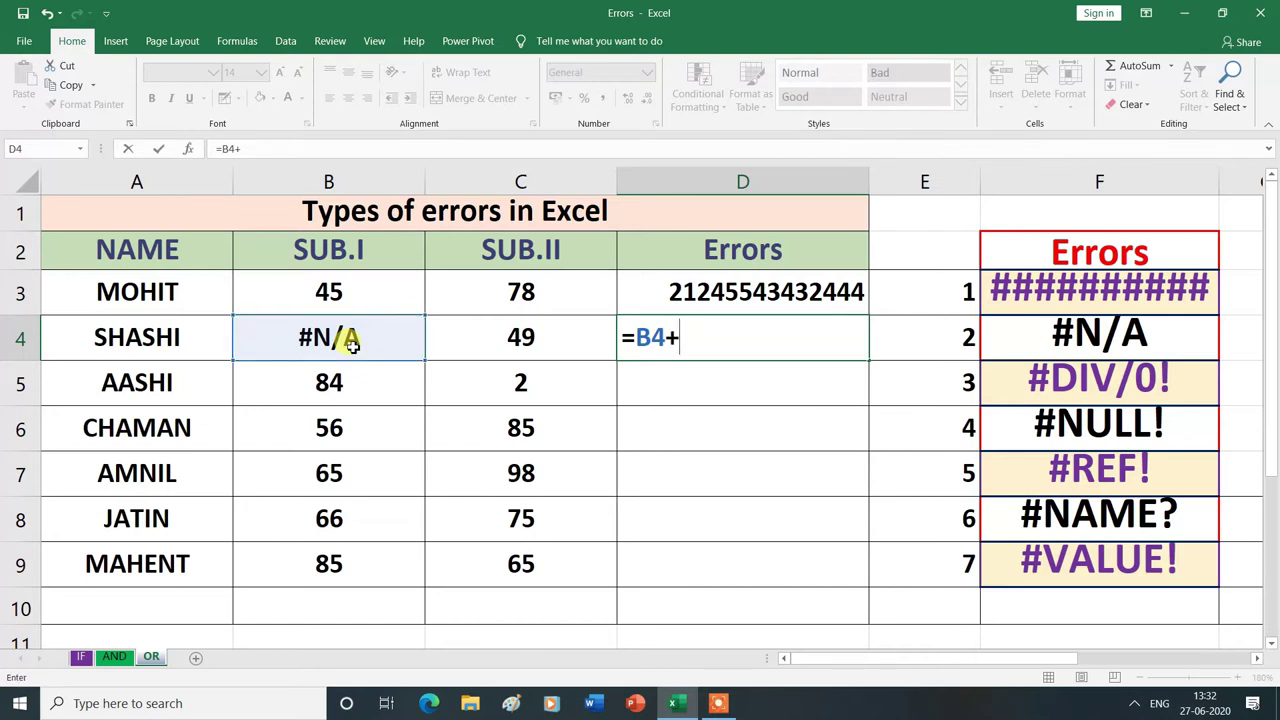
{"action": "left_click", "coordinate": [544, 336]}
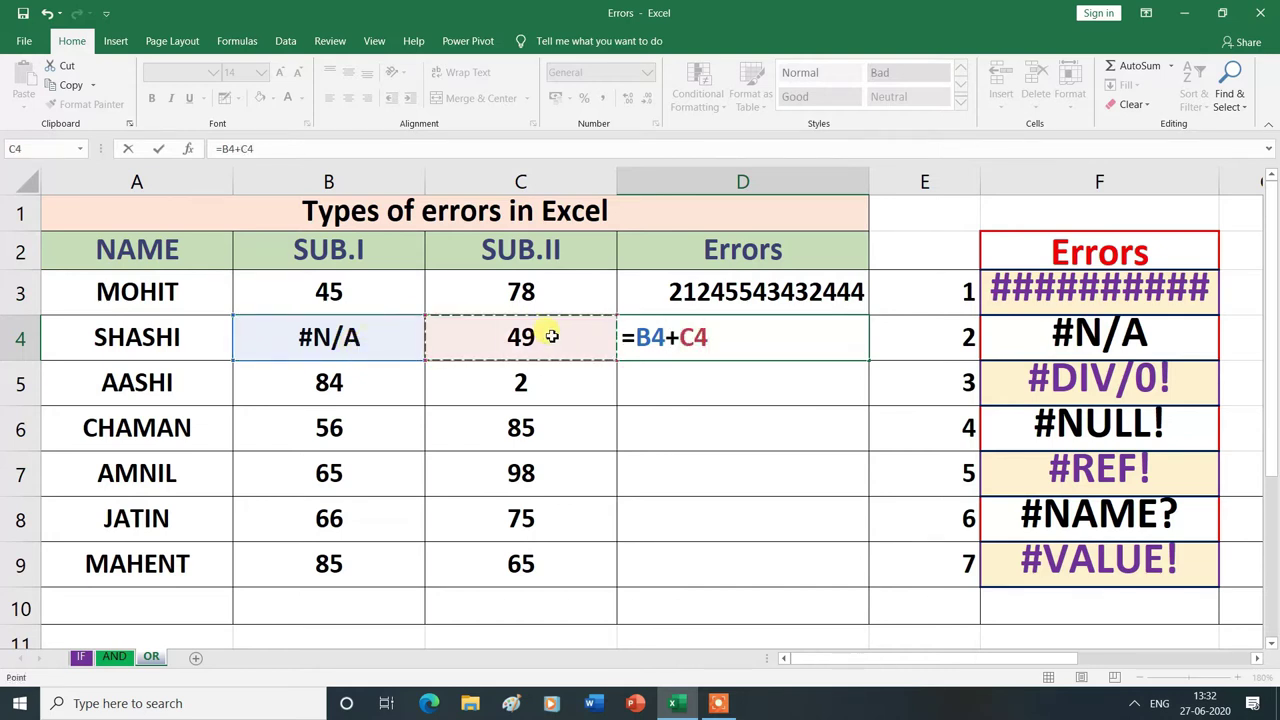
{"action": "key", "text": "Return"}
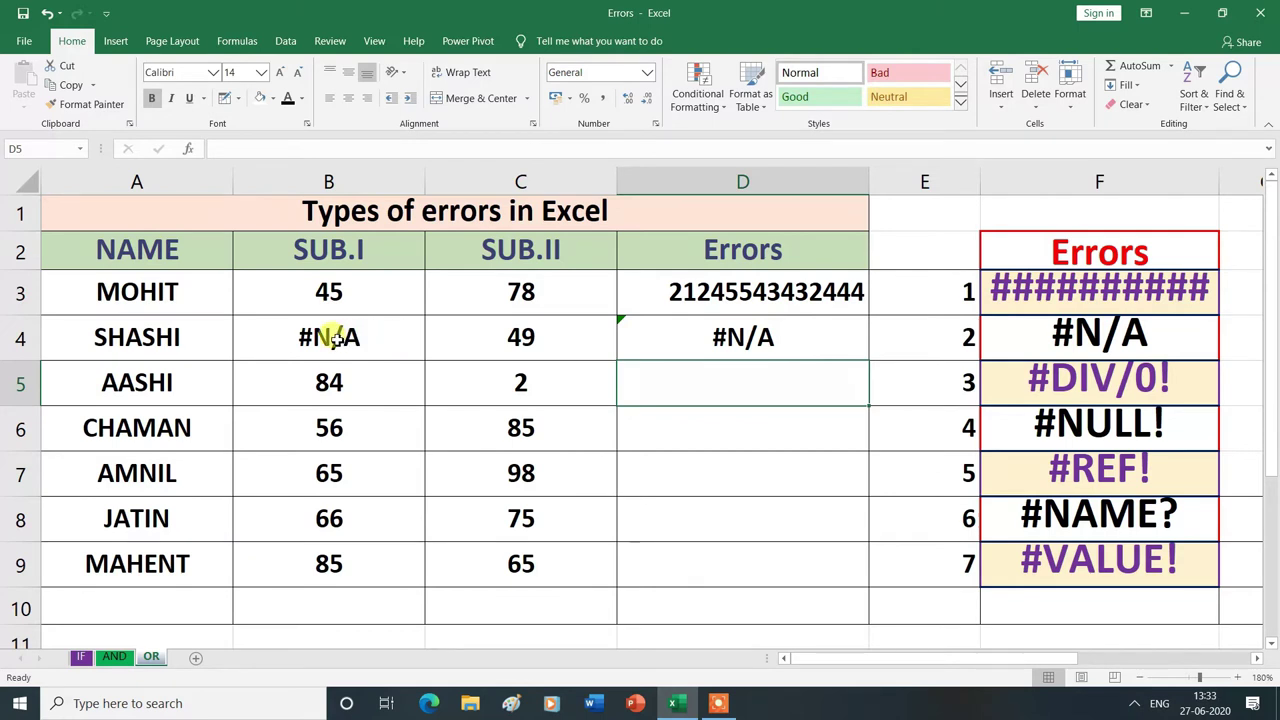
- Change SHASHI's SUB.I mark in B4 to 50 so D4 totals 99
{"action": "left_click", "coordinate": [333, 338]}
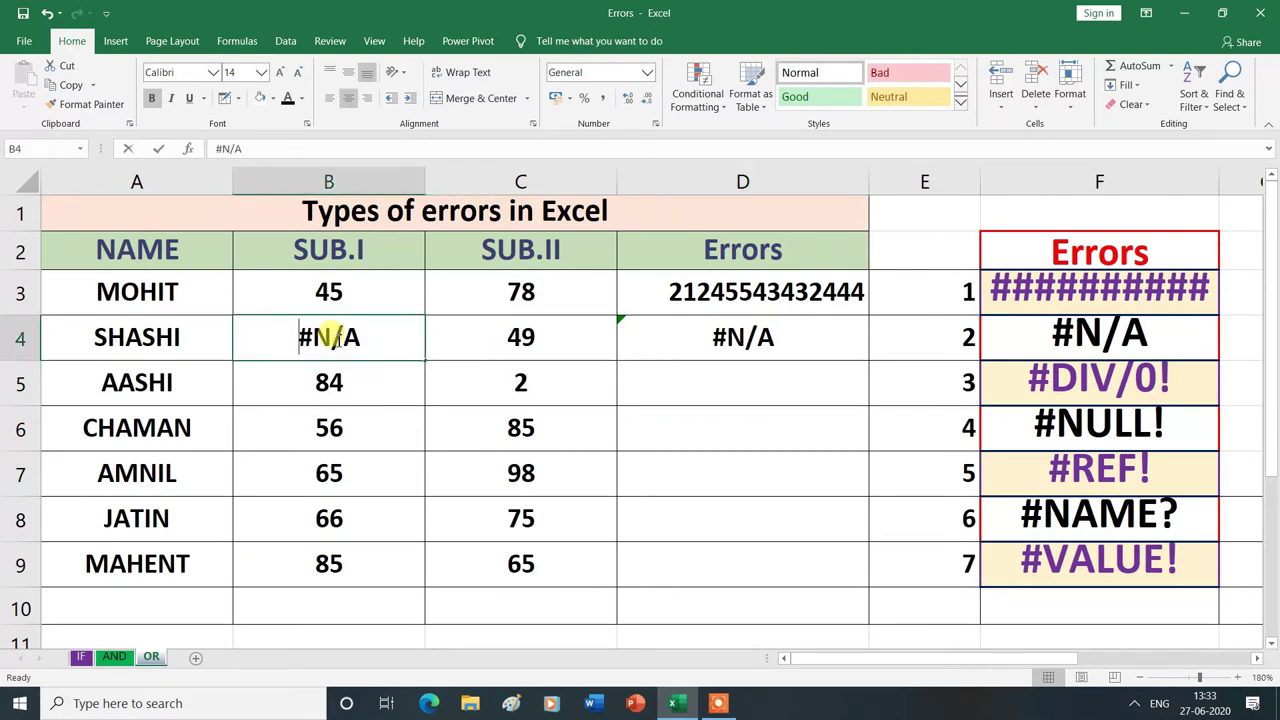
{"action": "type", "text": "50"}
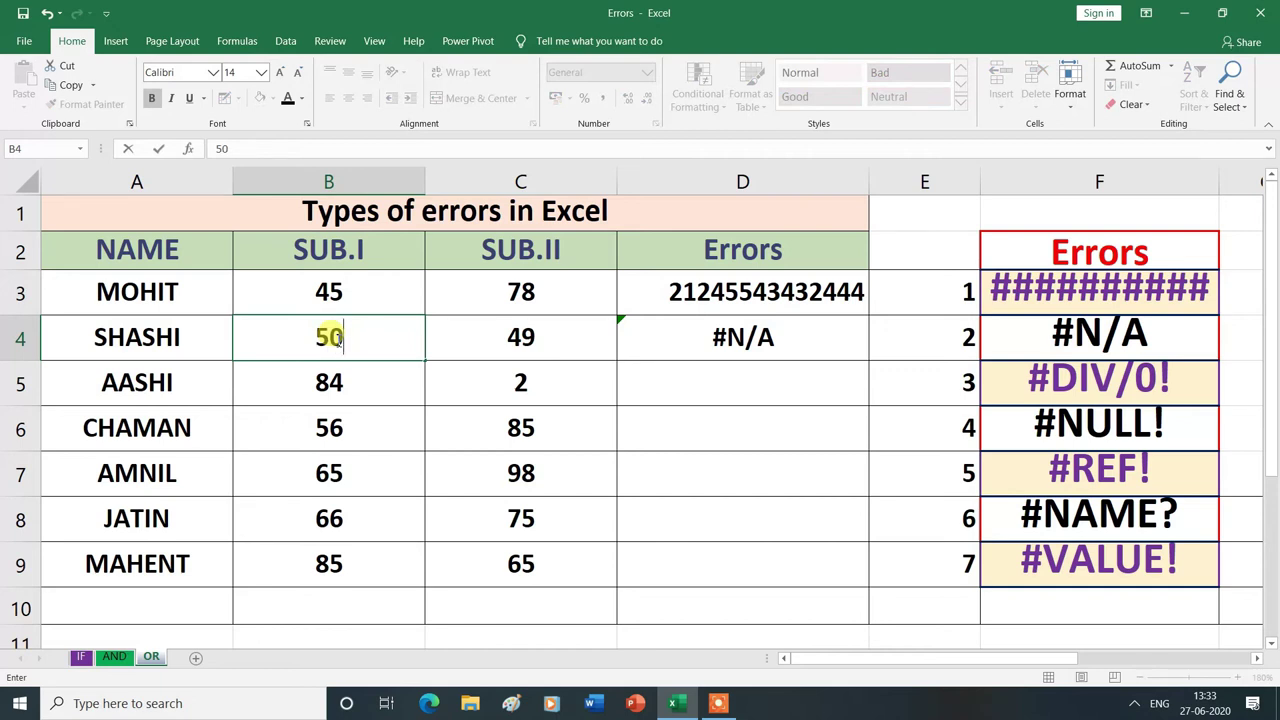
{"action": "key", "text": "Return"}
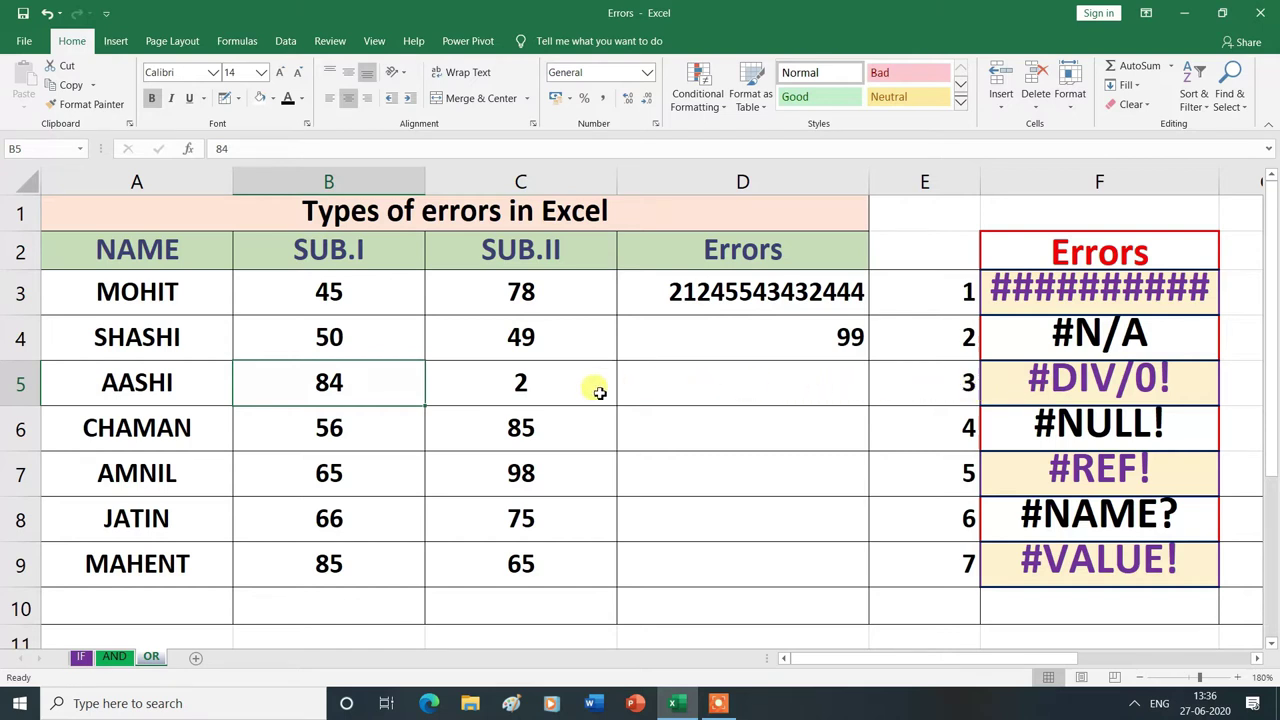
- Set C5 to 0 and enter =B5/C5 in D5, producing #DIV/0!
{"action": "left_click", "coordinate": [524, 385]}
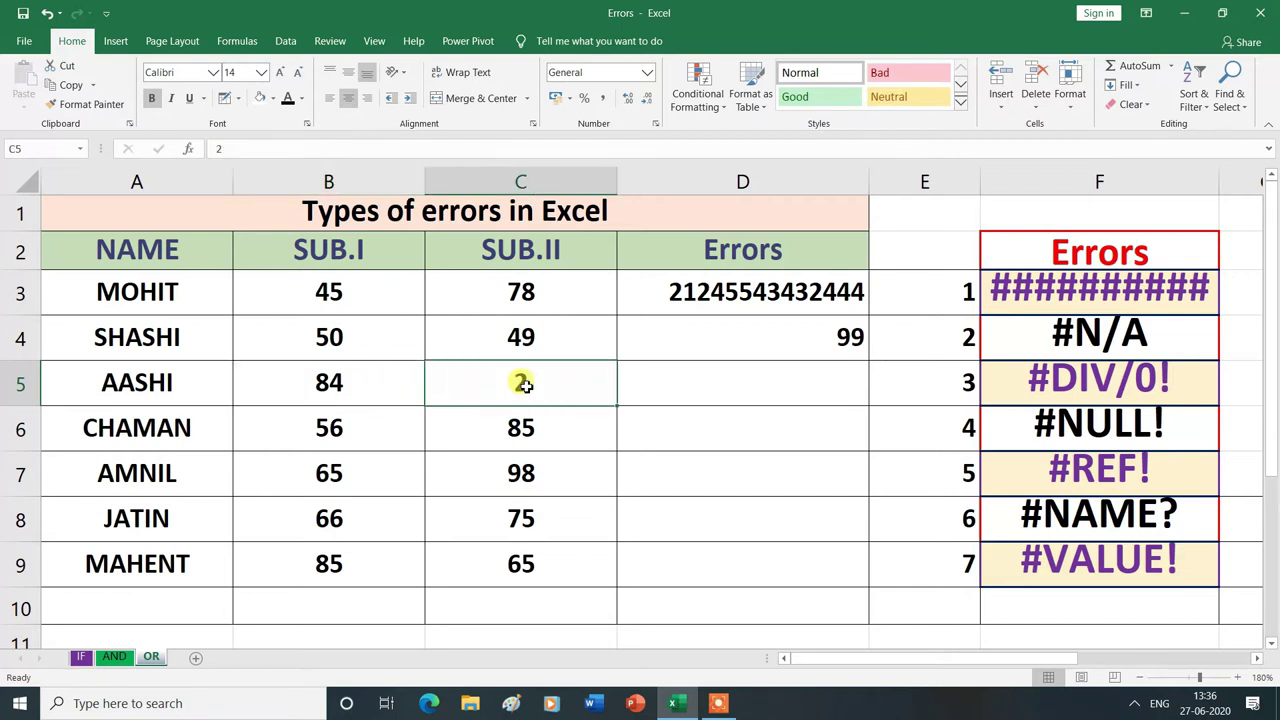
{"action": "type", "text": "0"}
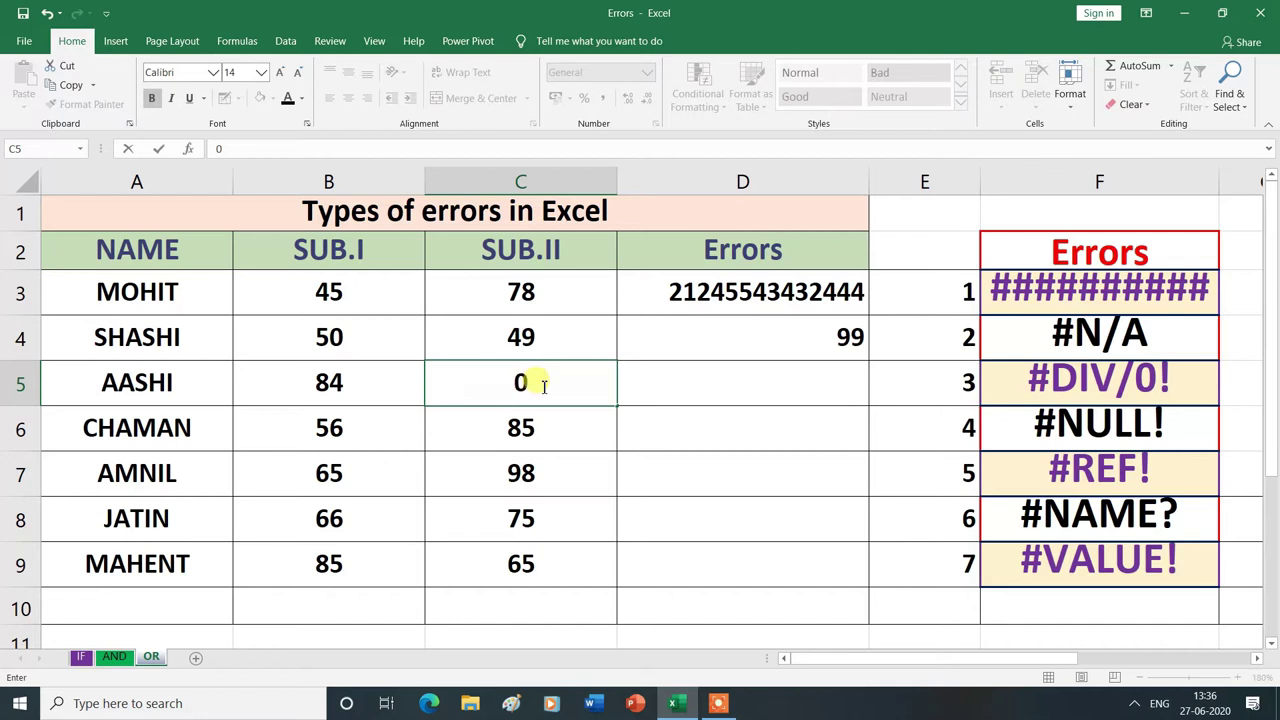
{"action": "left_click", "coordinate": [720, 394]}
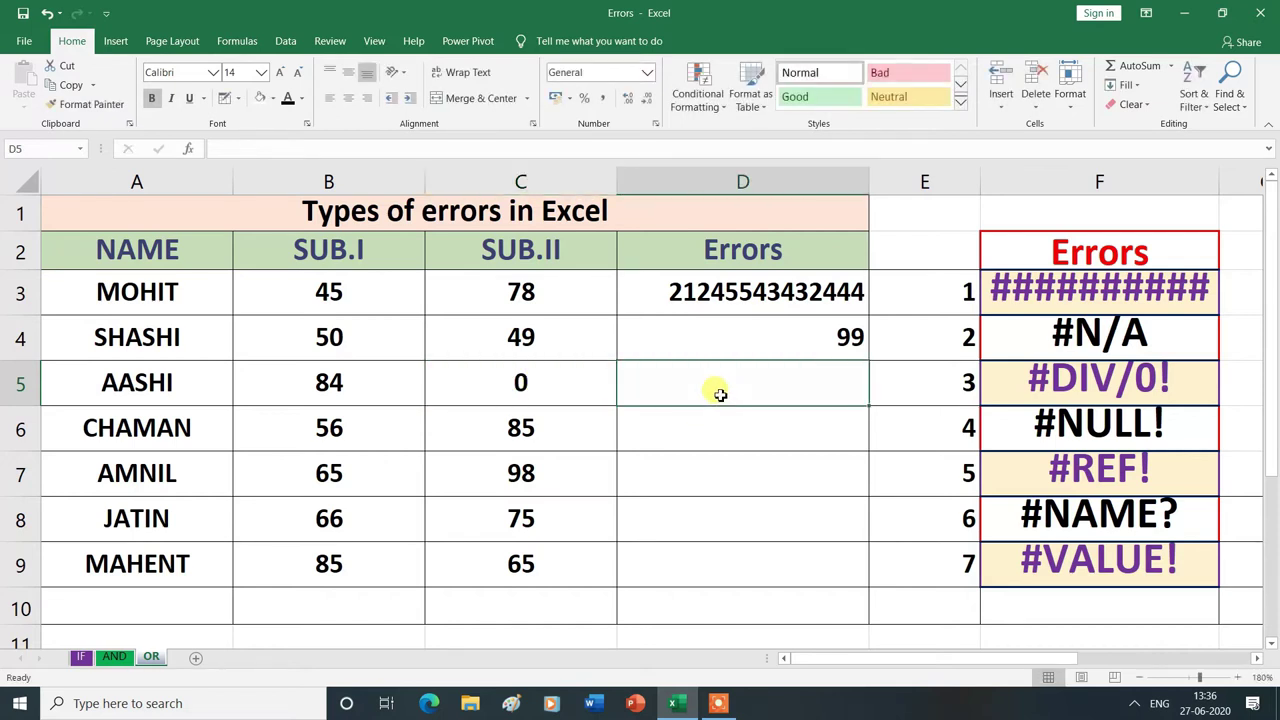
{"action": "type", "text": "="}
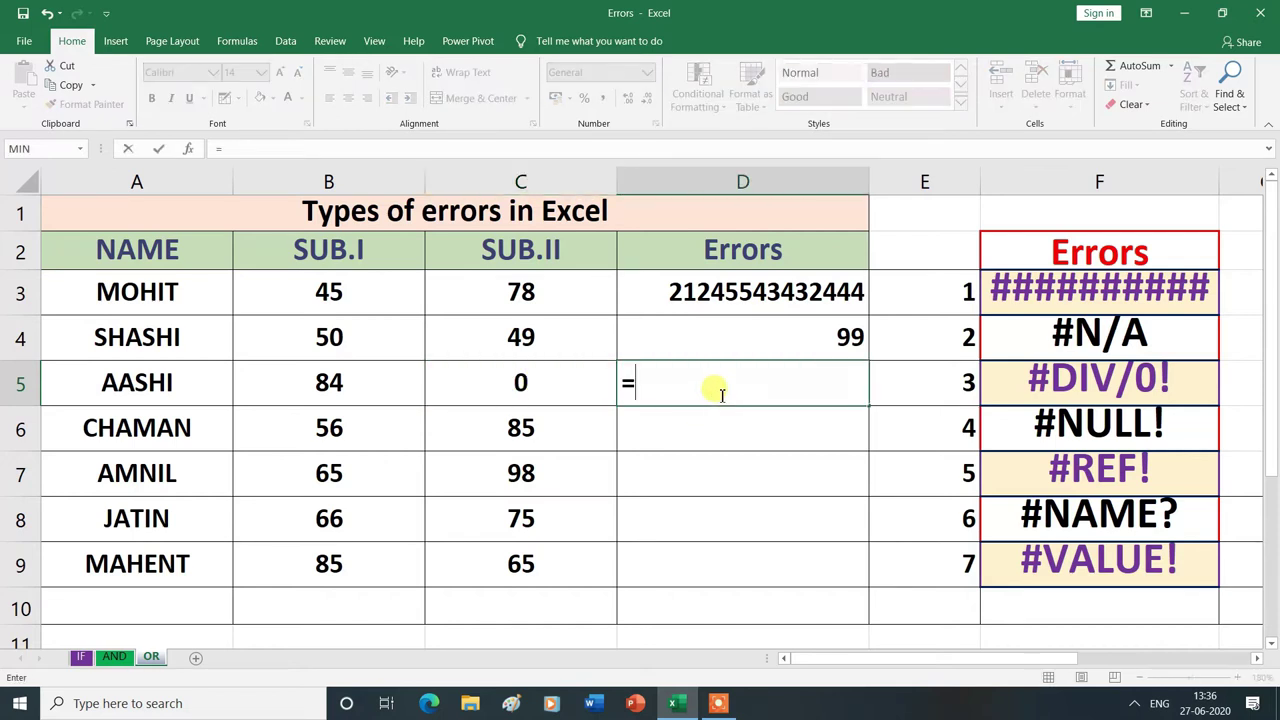
{"action": "left_click", "coordinate": [374, 380]}
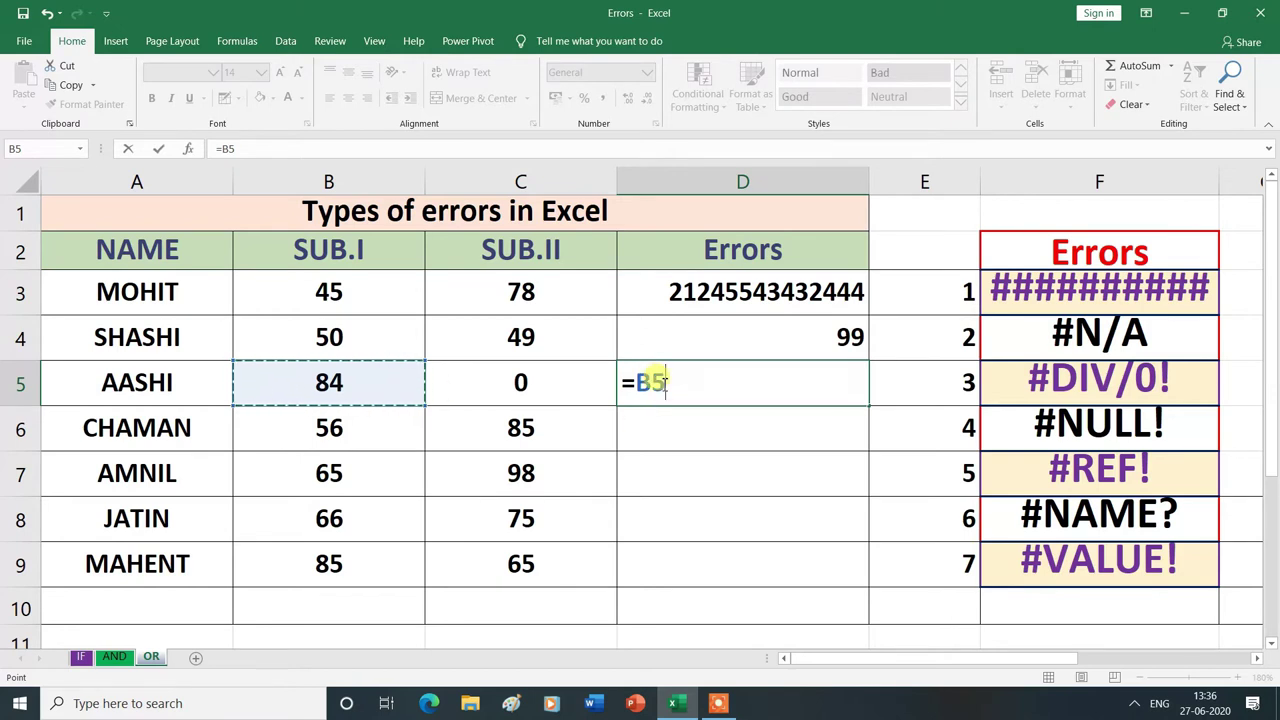
{"action": "type", "text": "/"}
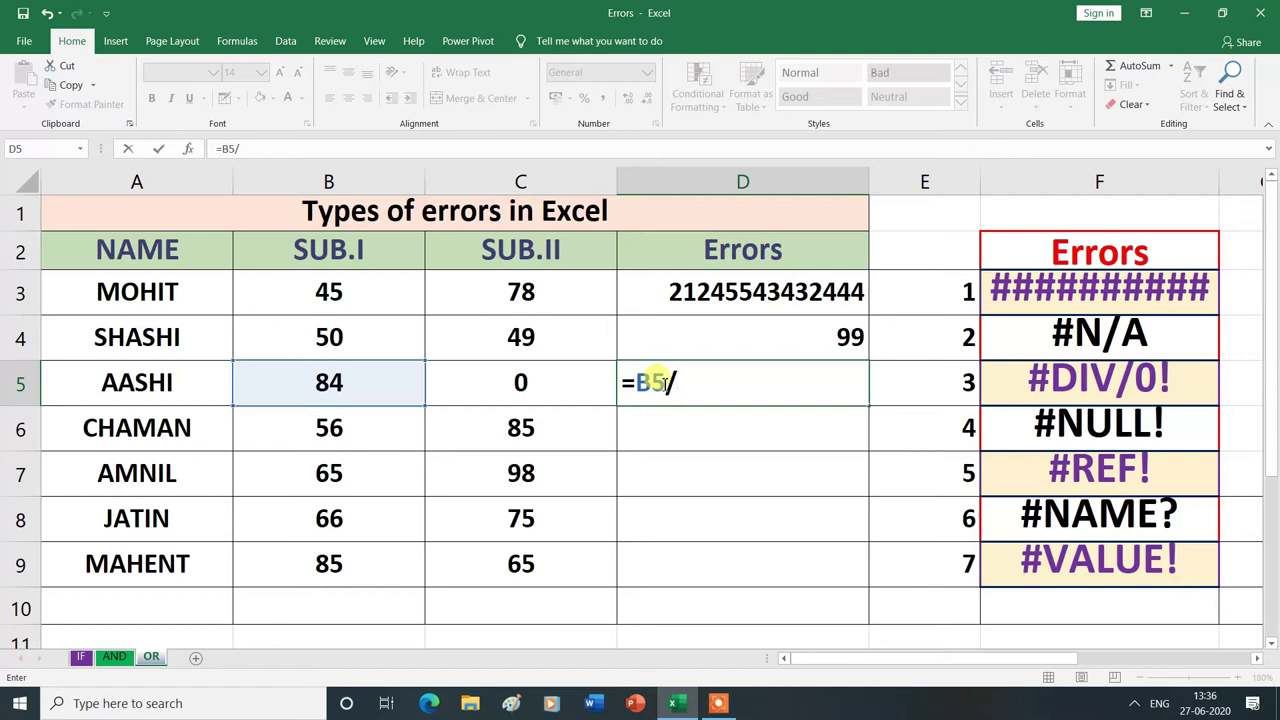
{"action": "left_click", "coordinate": [519, 382]}
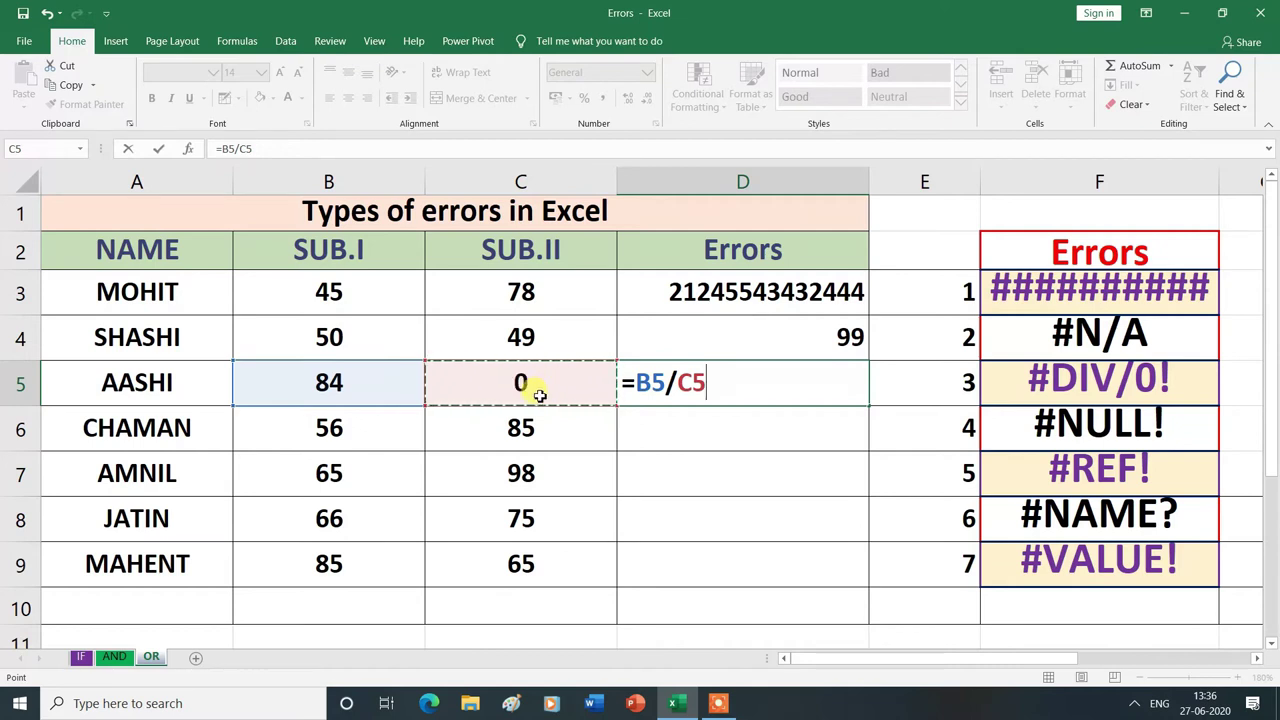
{"action": "key", "text": "Return"}
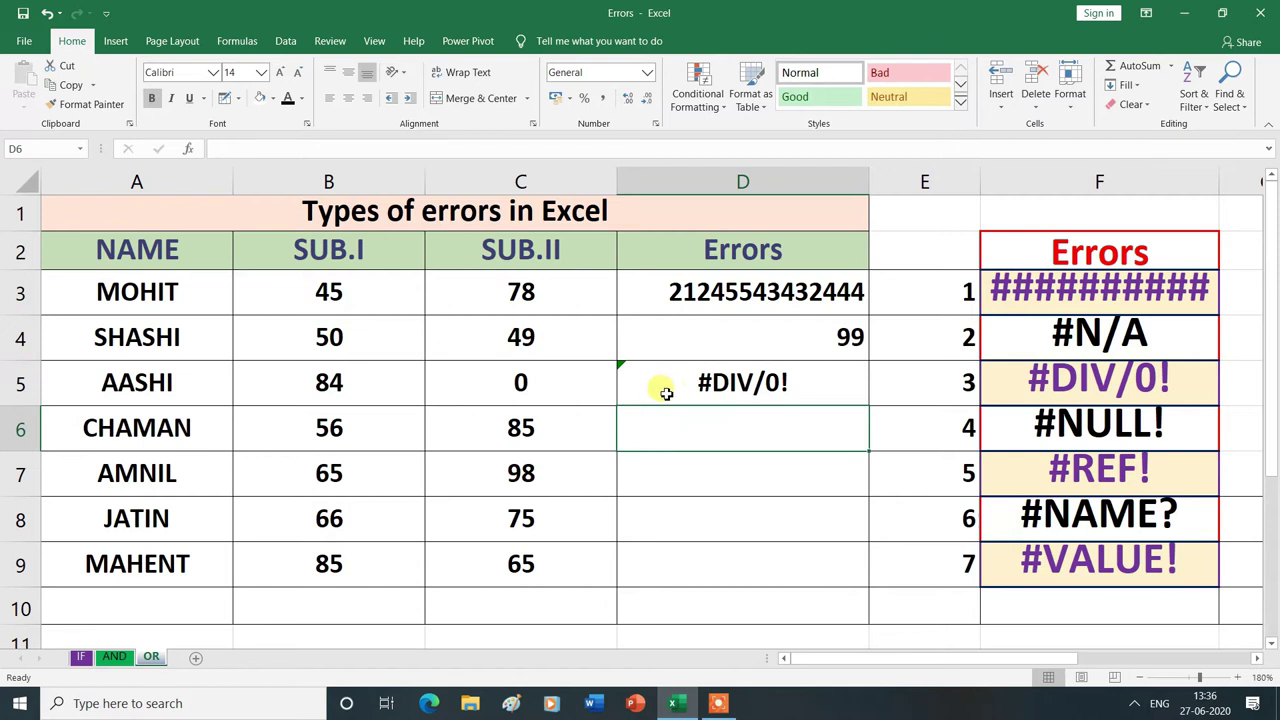
- Replace Aashi's SUB.II mark in C5 with 2 so D5 shows 42
{"action": "left_click", "coordinate": [540, 384]}
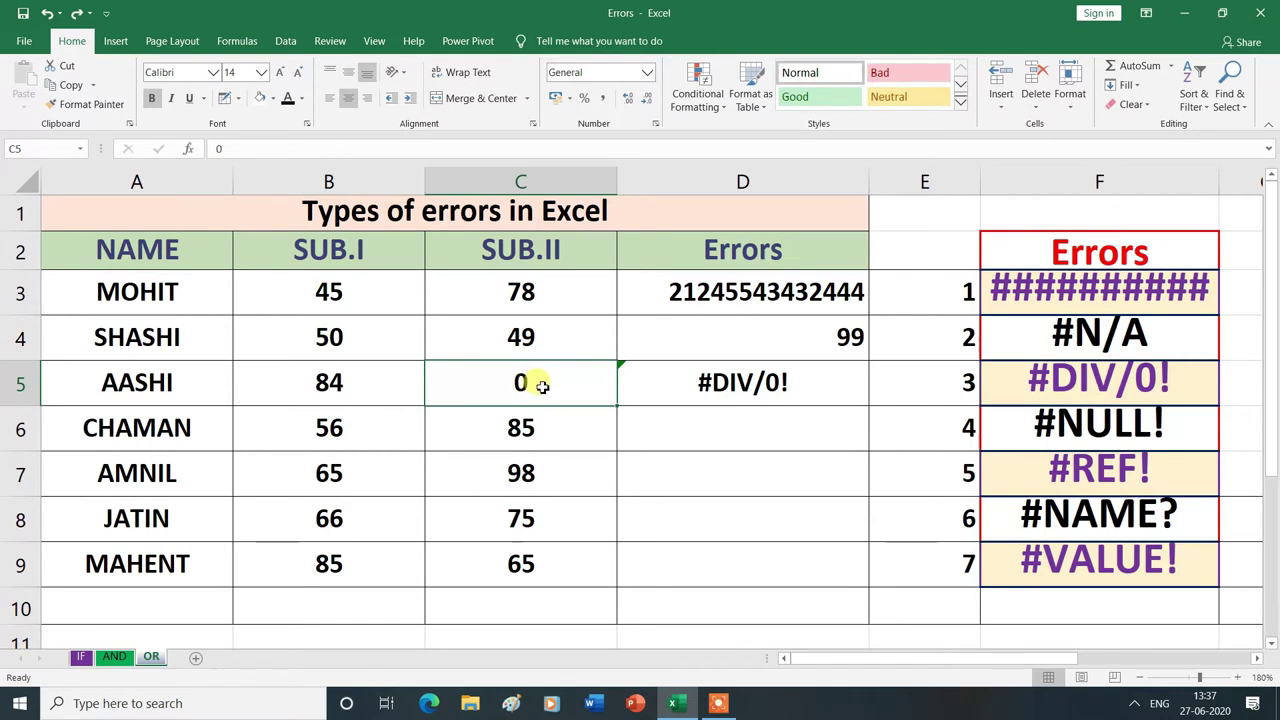
{"action": "key", "text": "Delete"}
{"action": "key", "text": "Down"}
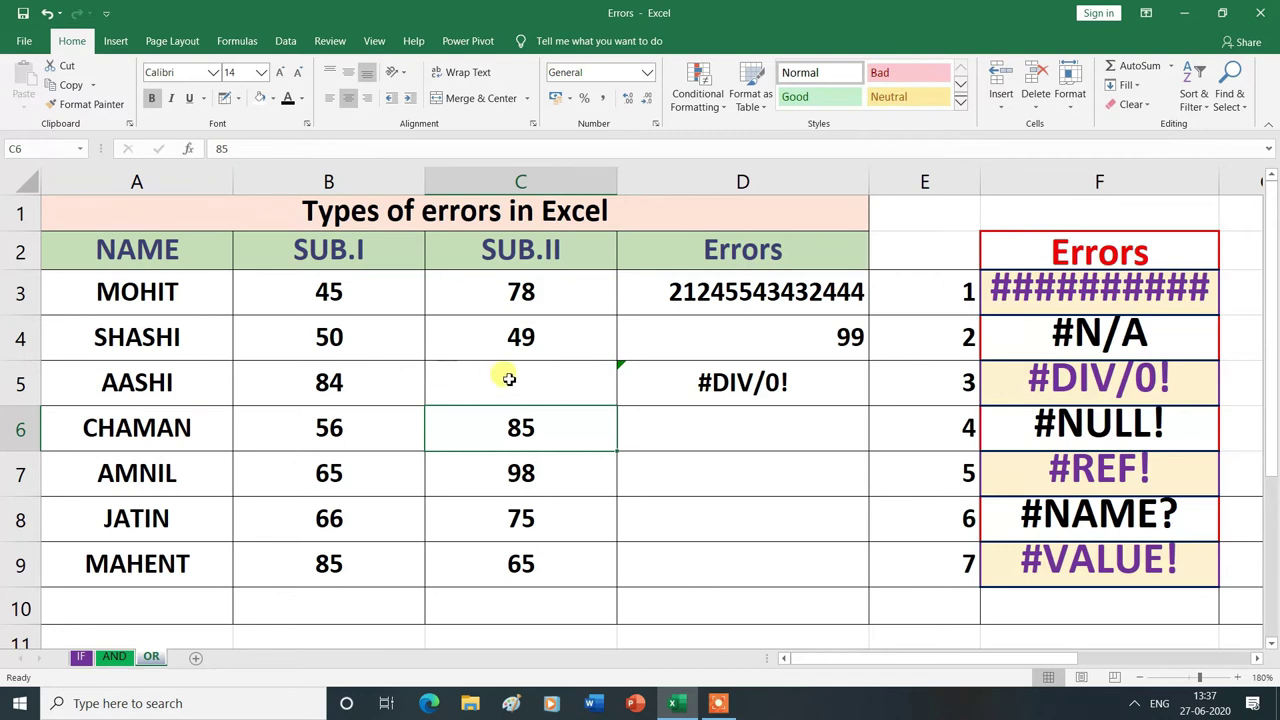
{"action": "left_click", "coordinate": [509, 379]}
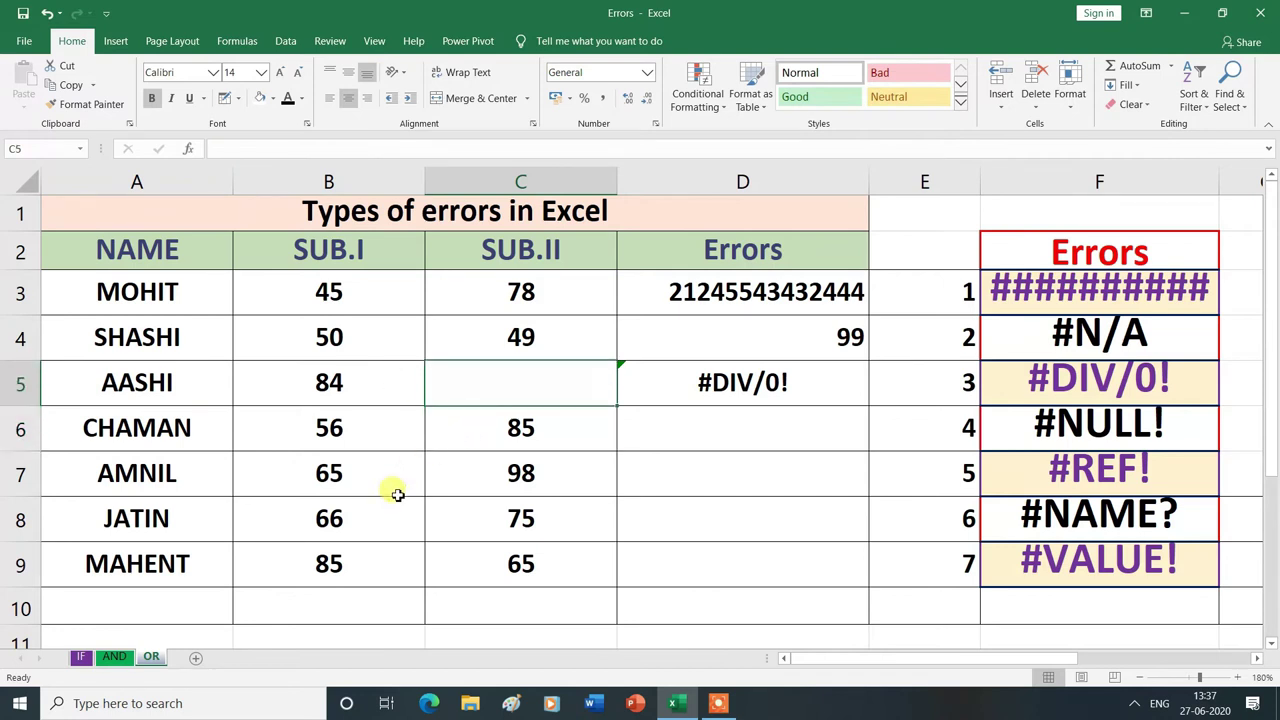
{"action": "type", "text": "2"}
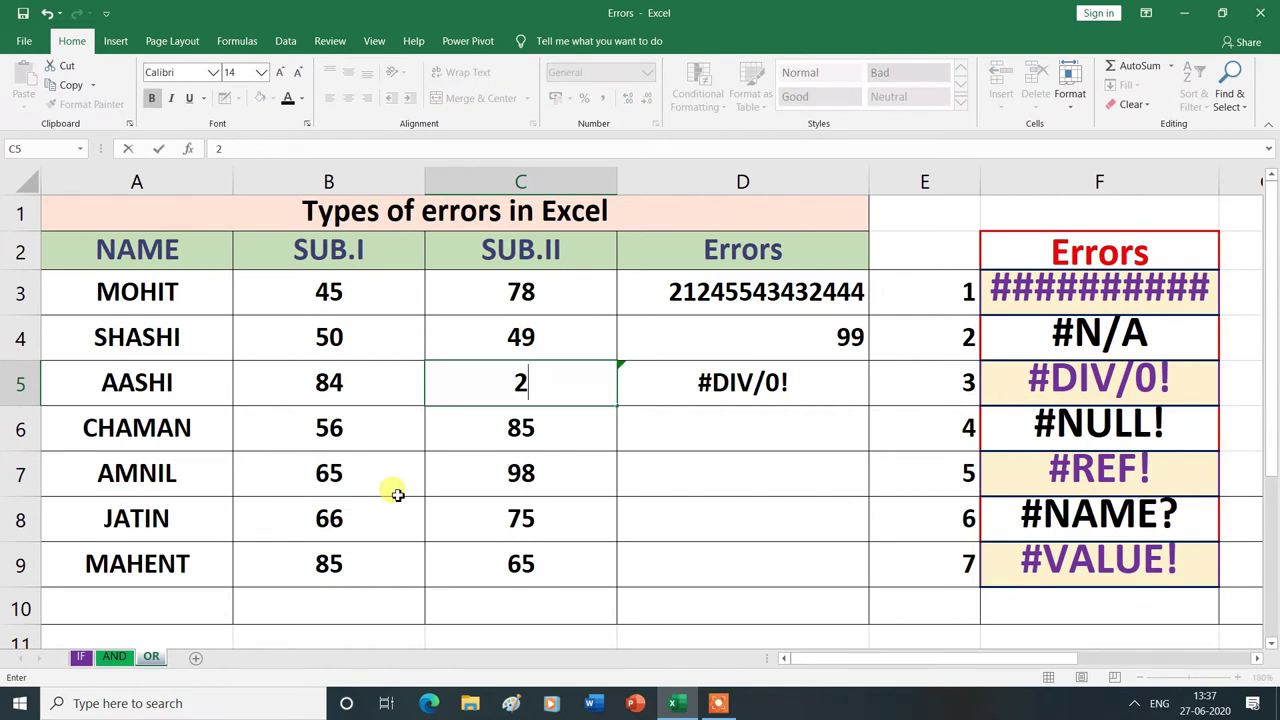
{"action": "key", "text": "Return"}
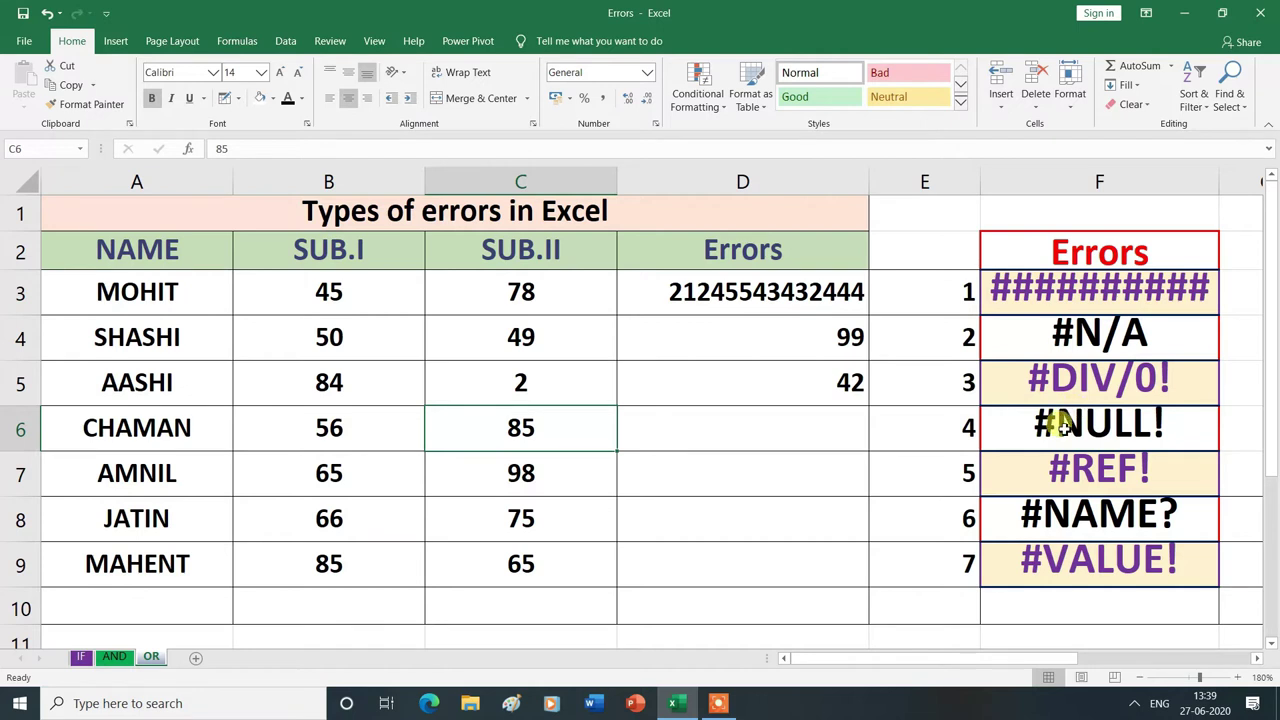
- Enter =B6 C6 in D6, with a space instead of an operator, to get #NULL!
{"action": "left_click", "coordinate": [730, 432]}
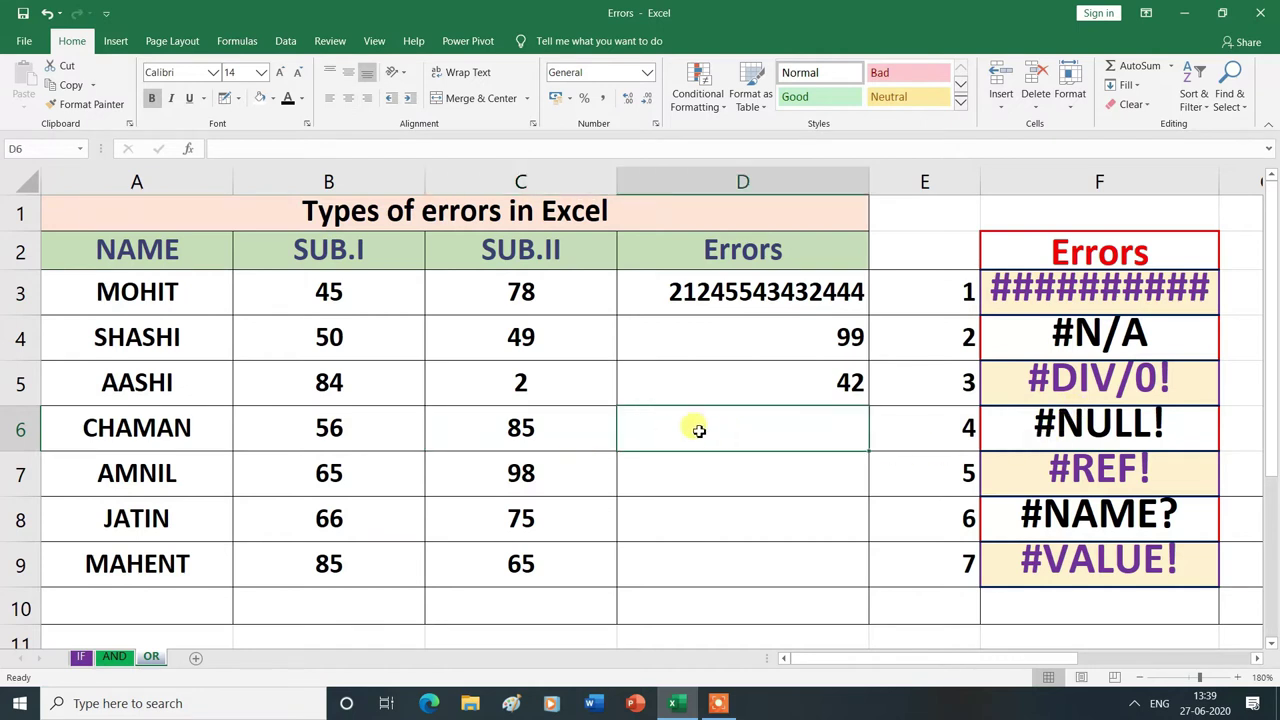
{"action": "type", "text": "="}
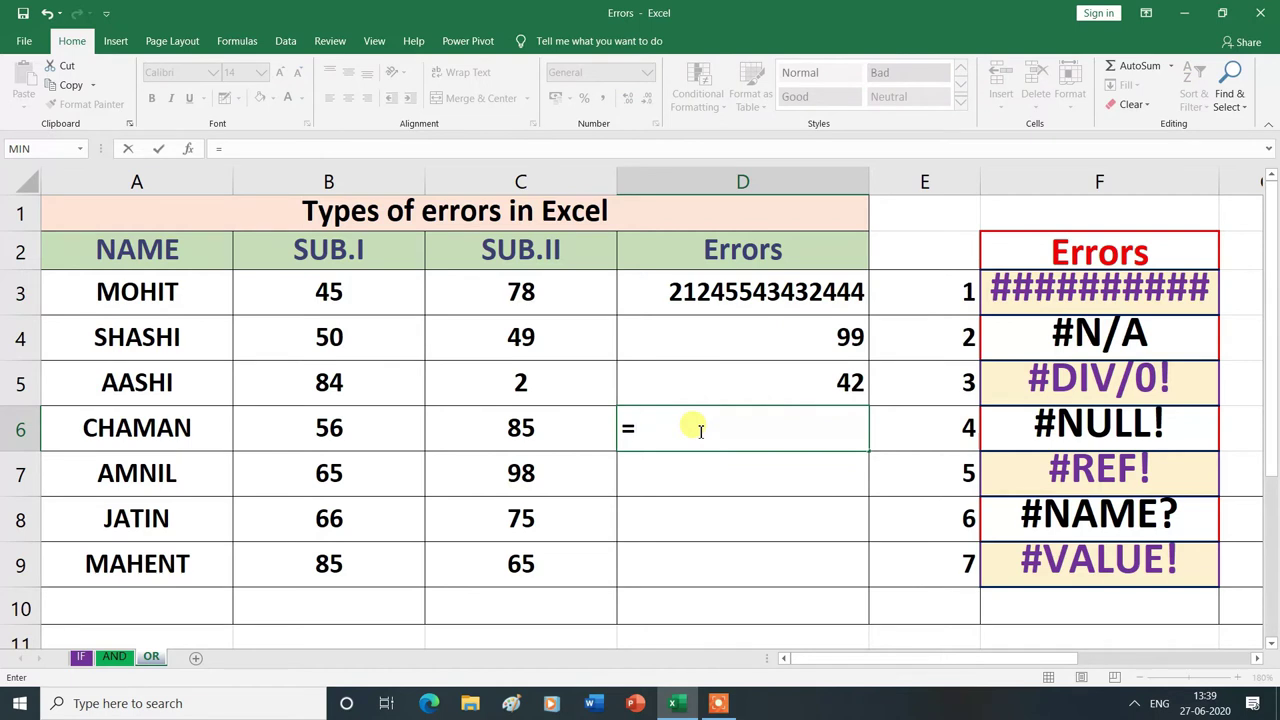
{"action": "left_click", "coordinate": [386, 442]}
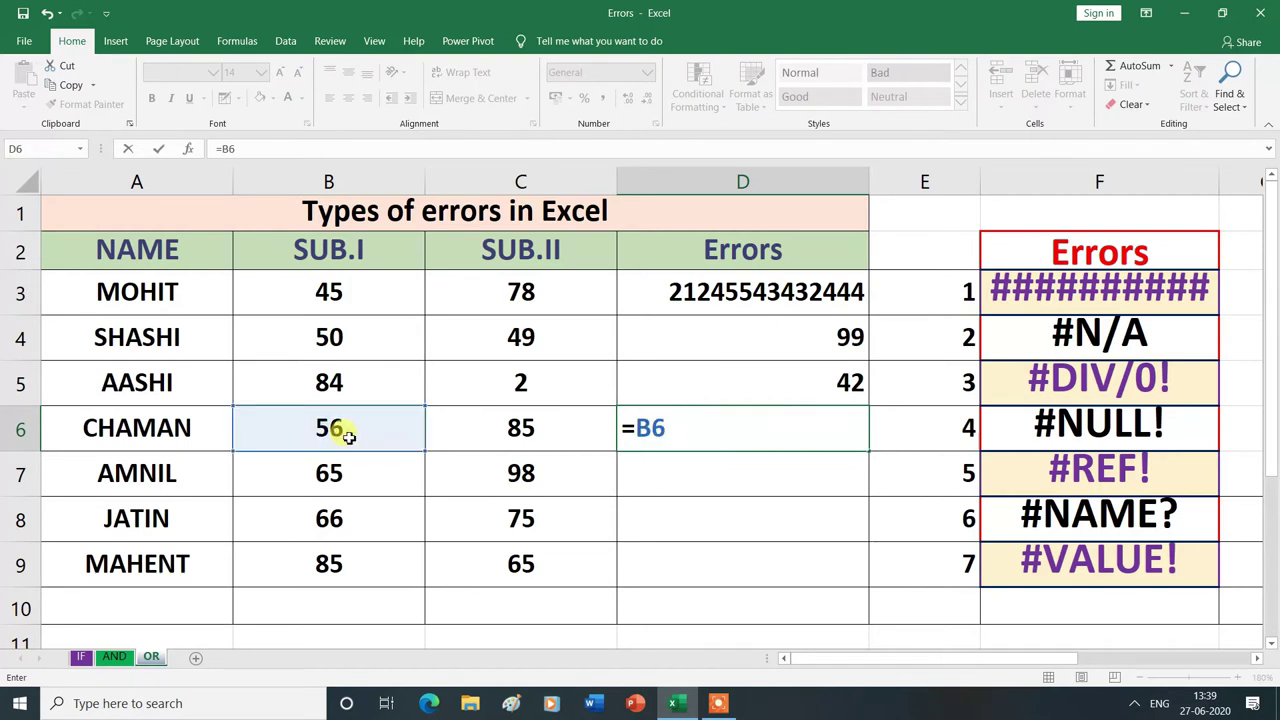
{"action": "left_click", "coordinate": [518, 430]}
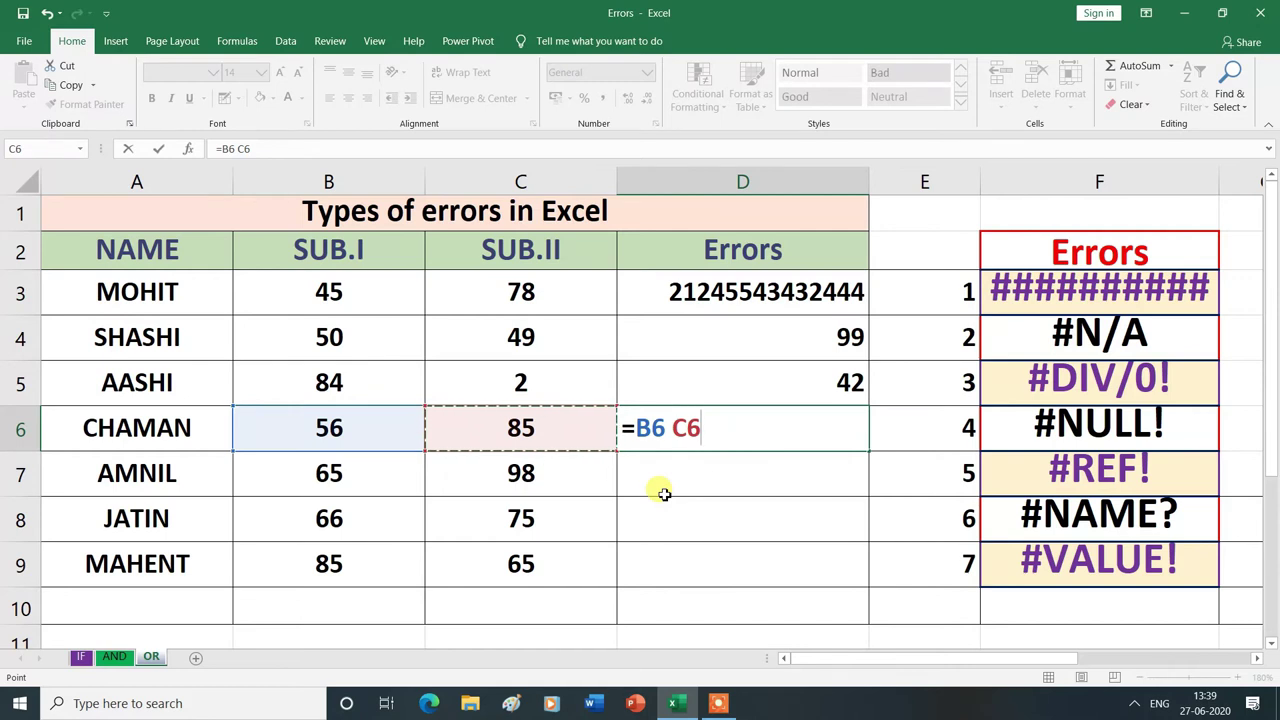
{"action": "key", "text": "Return"}
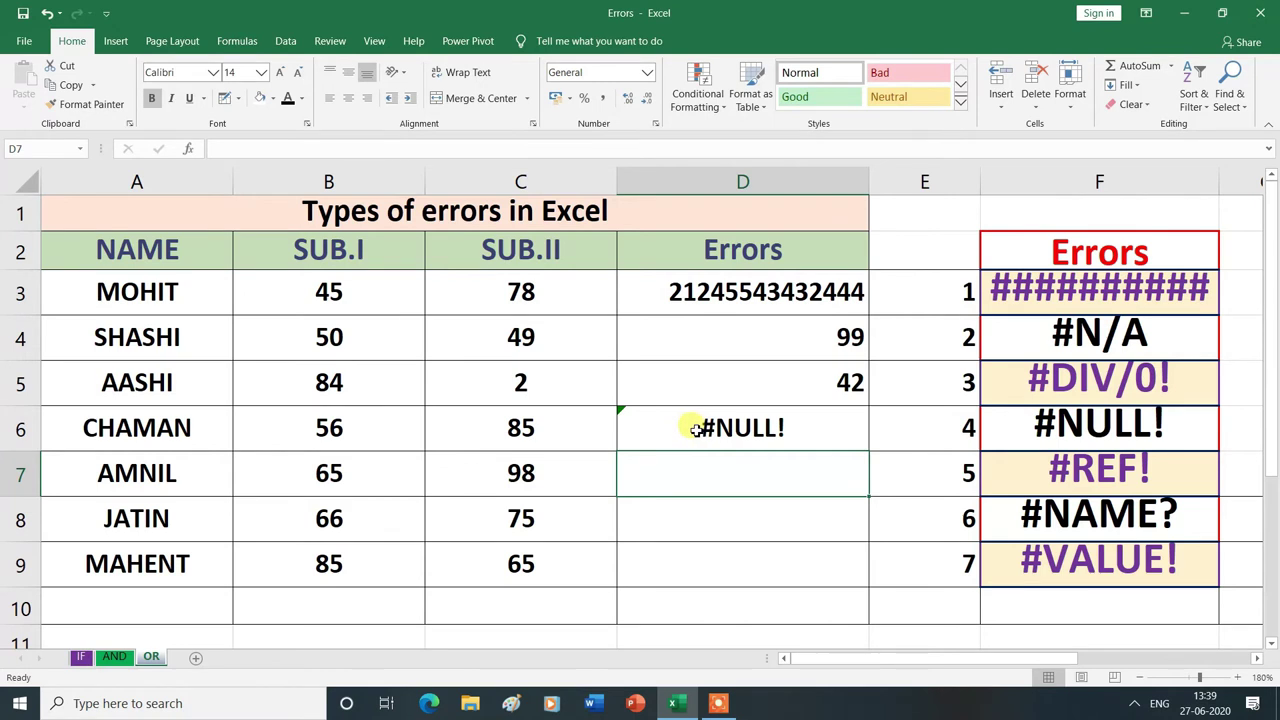
{"action": "left_click", "coordinate": [695, 428]}
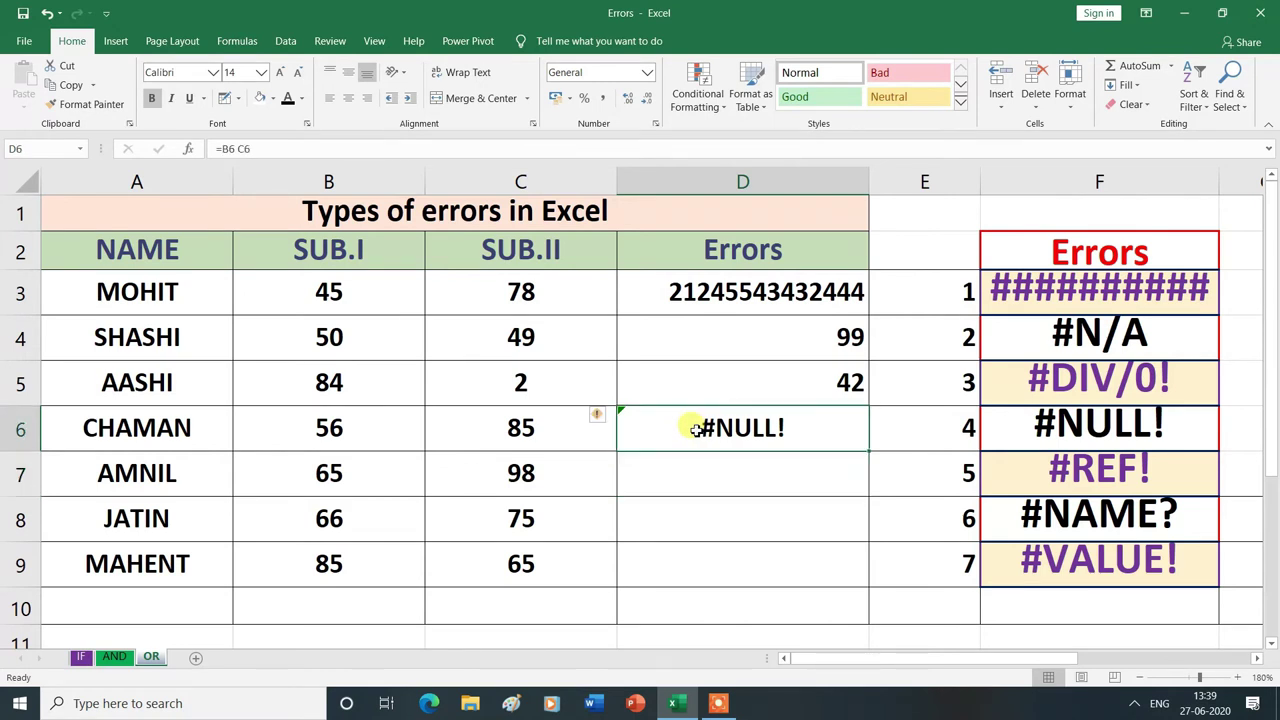
{"action": "double_click", "coordinate": [695, 428]}
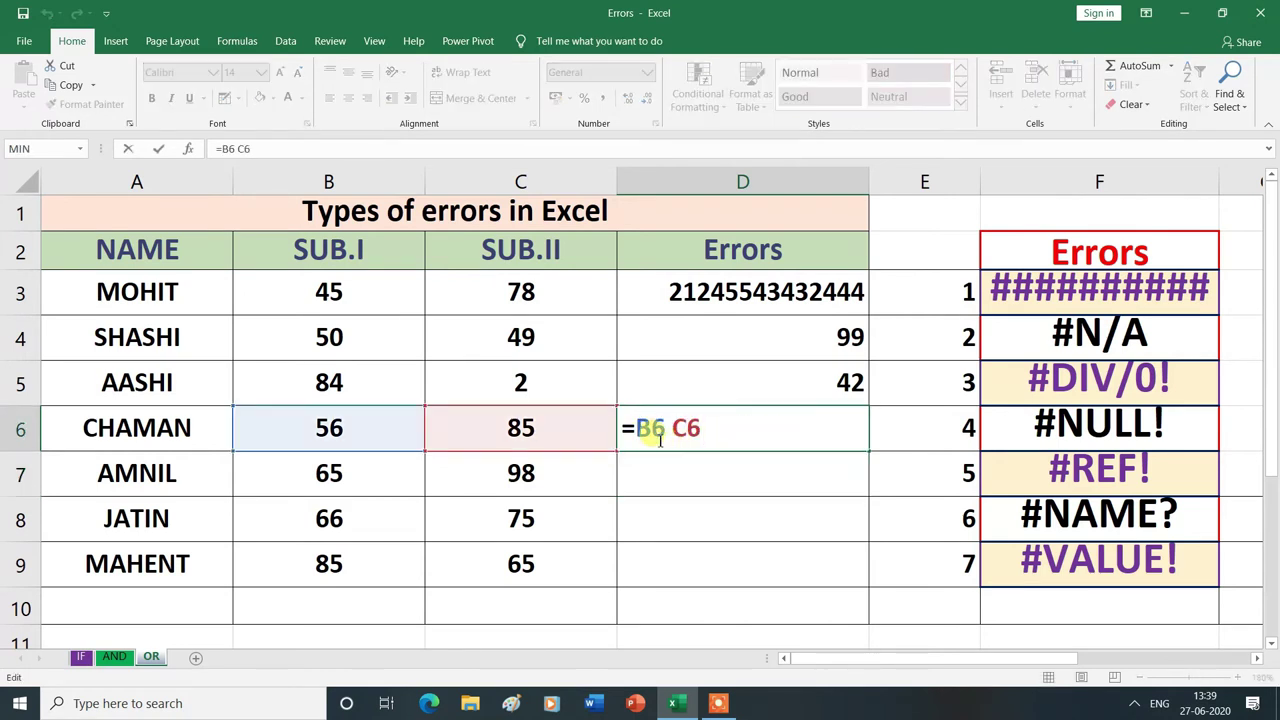
- Insert + between B6 and C6 in D6's formula so it returns 141
{"action": "left_click", "coordinate": [663, 430]}
{"action": "left_click", "coordinate": [670, 428]}
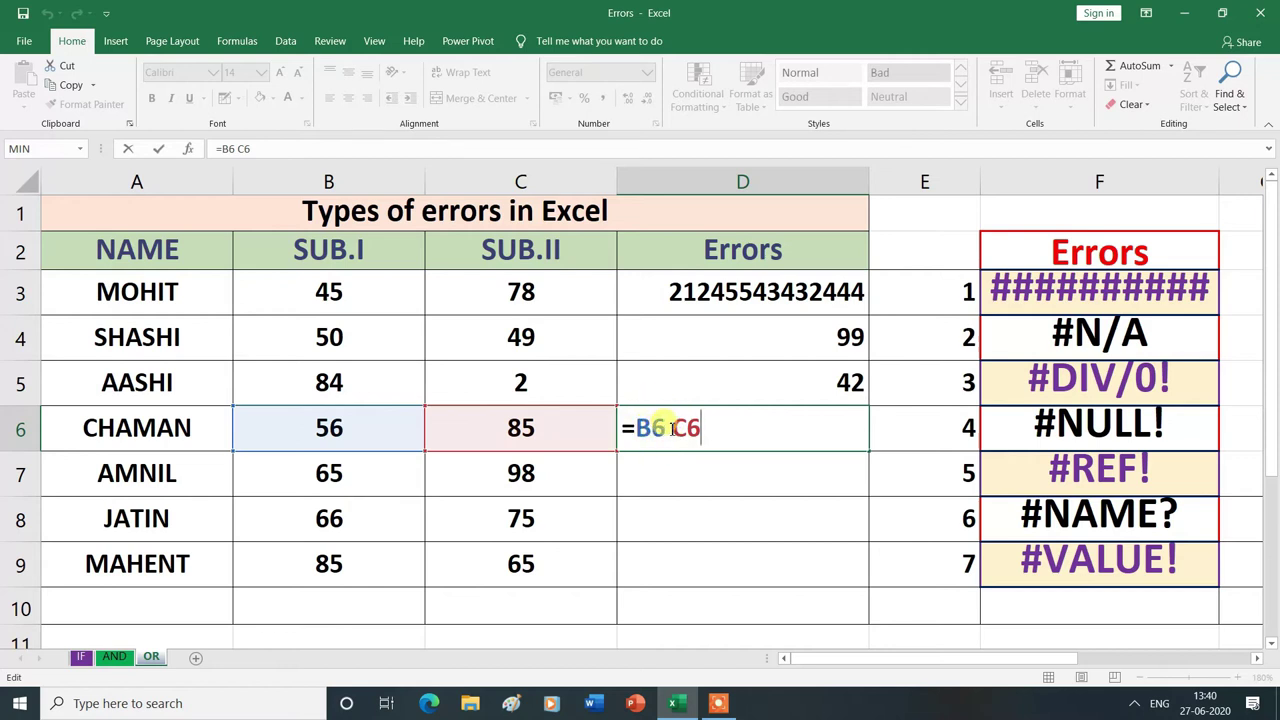
{"action": "type", "text": "+"}
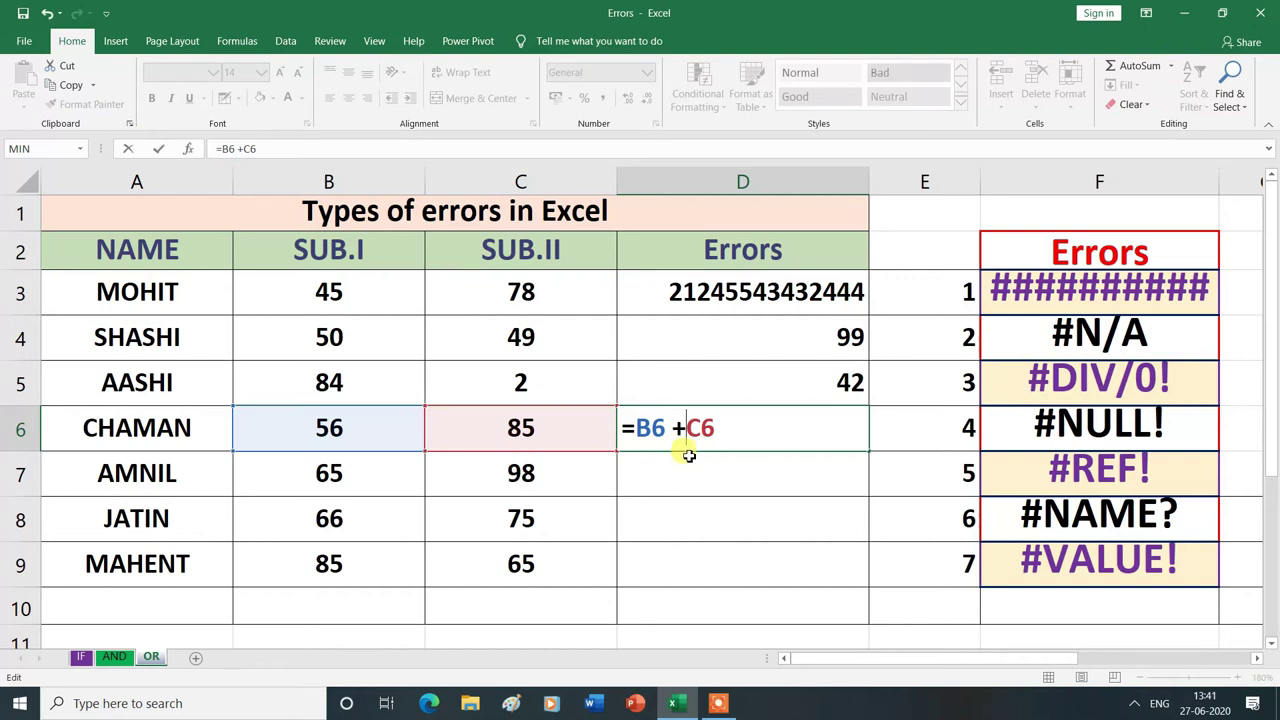
{"action": "key", "text": "Return"}
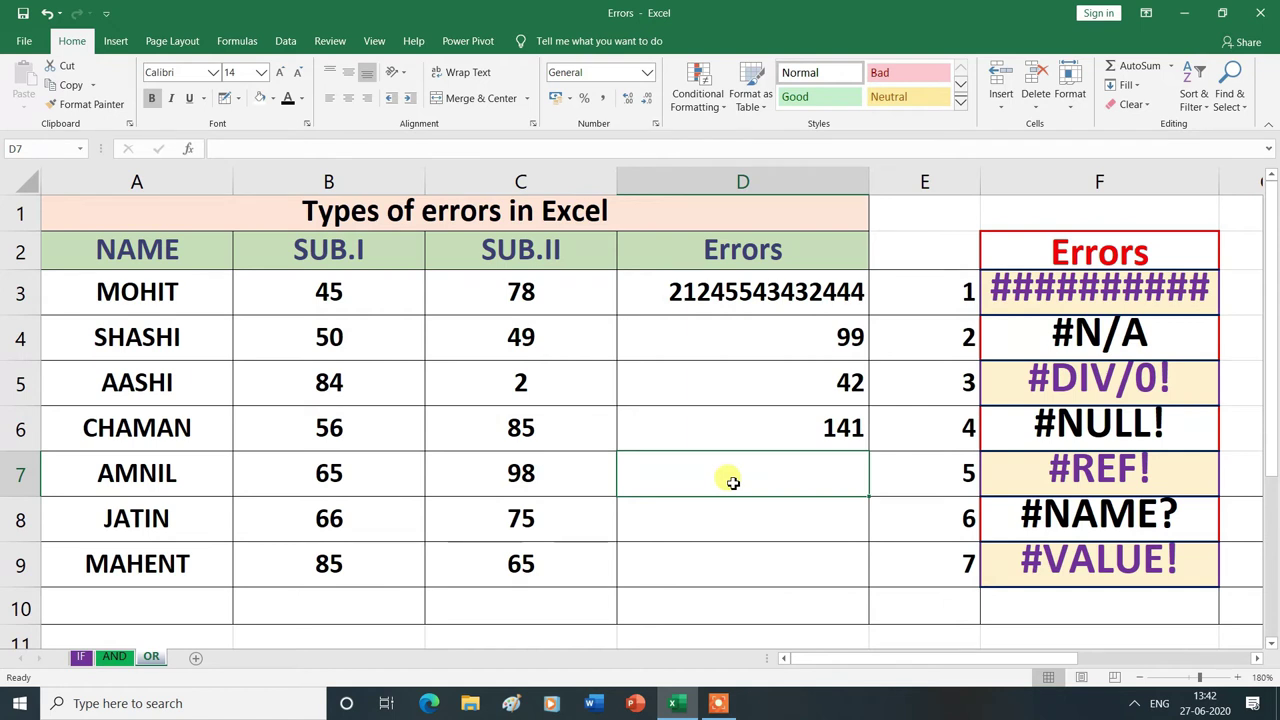
{"action": "type", "text": "="}
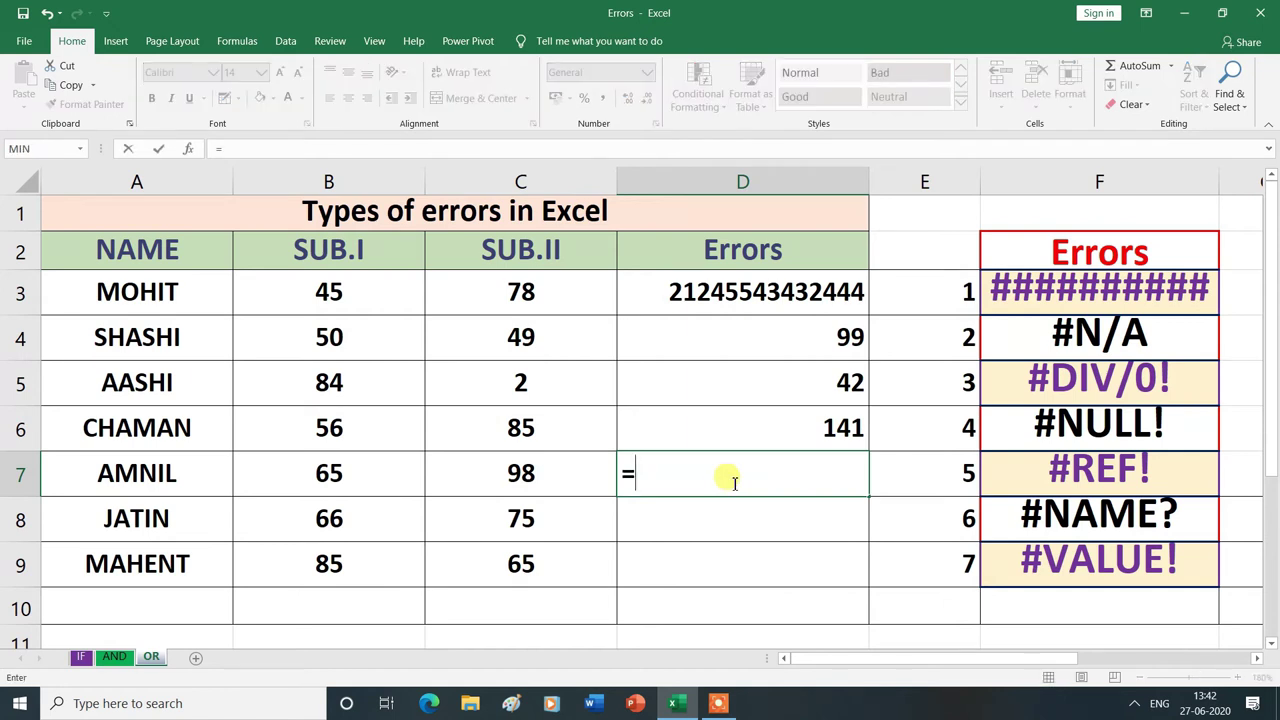
- Complete =B7+C7 in D7 so AMNIL's total shows 163
{"action": "left_click", "coordinate": [386, 478]}
{"action": "type", "text": "+"}
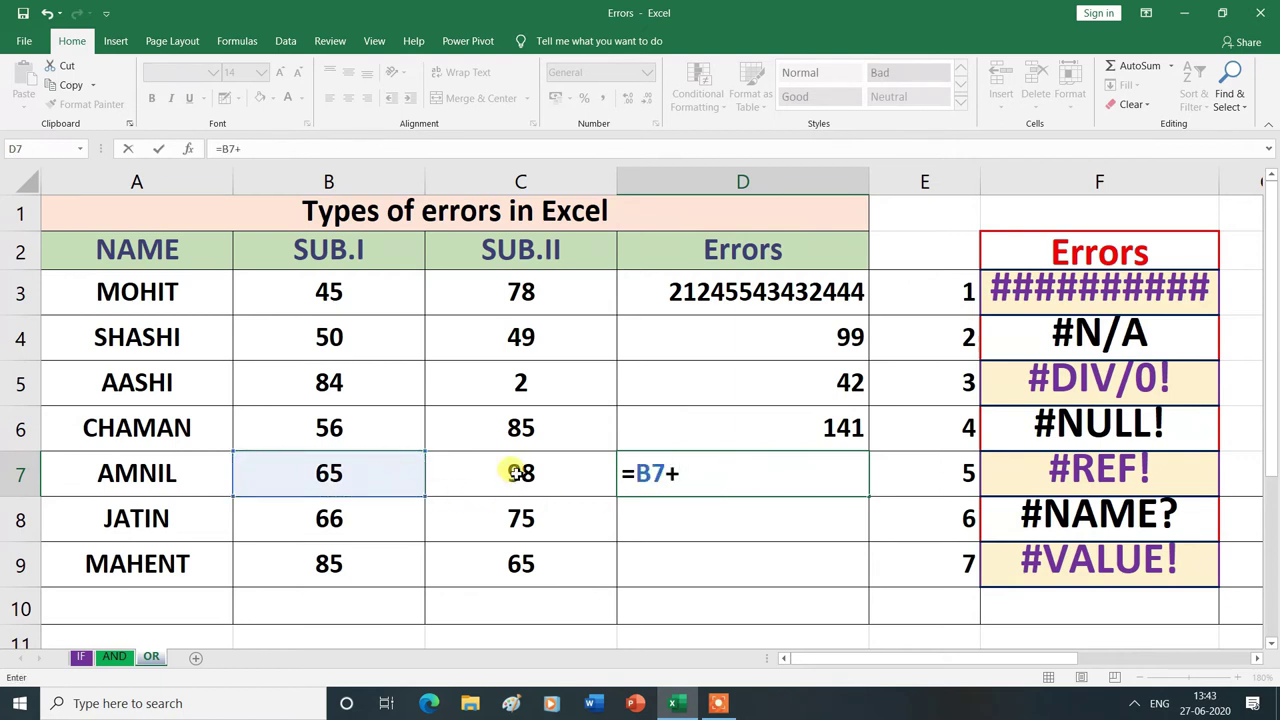
{"action": "left_click", "coordinate": [516, 472]}
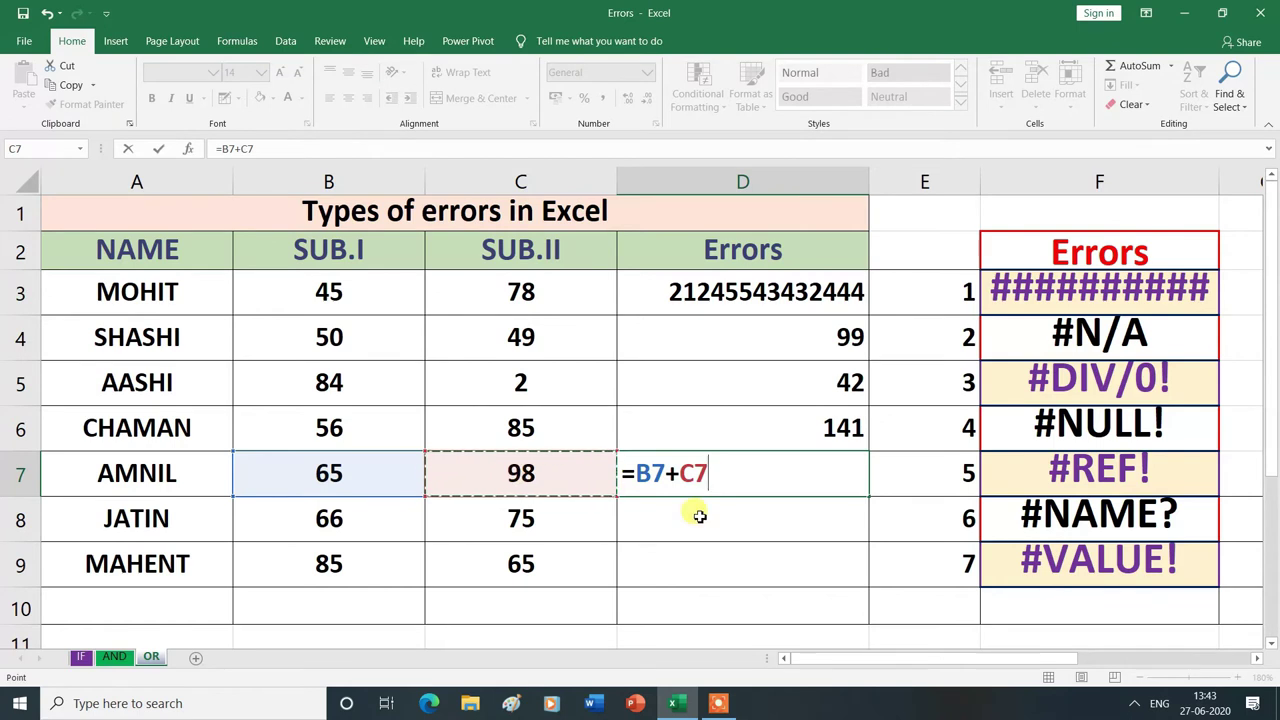
{"action": "key", "text": "Return"}
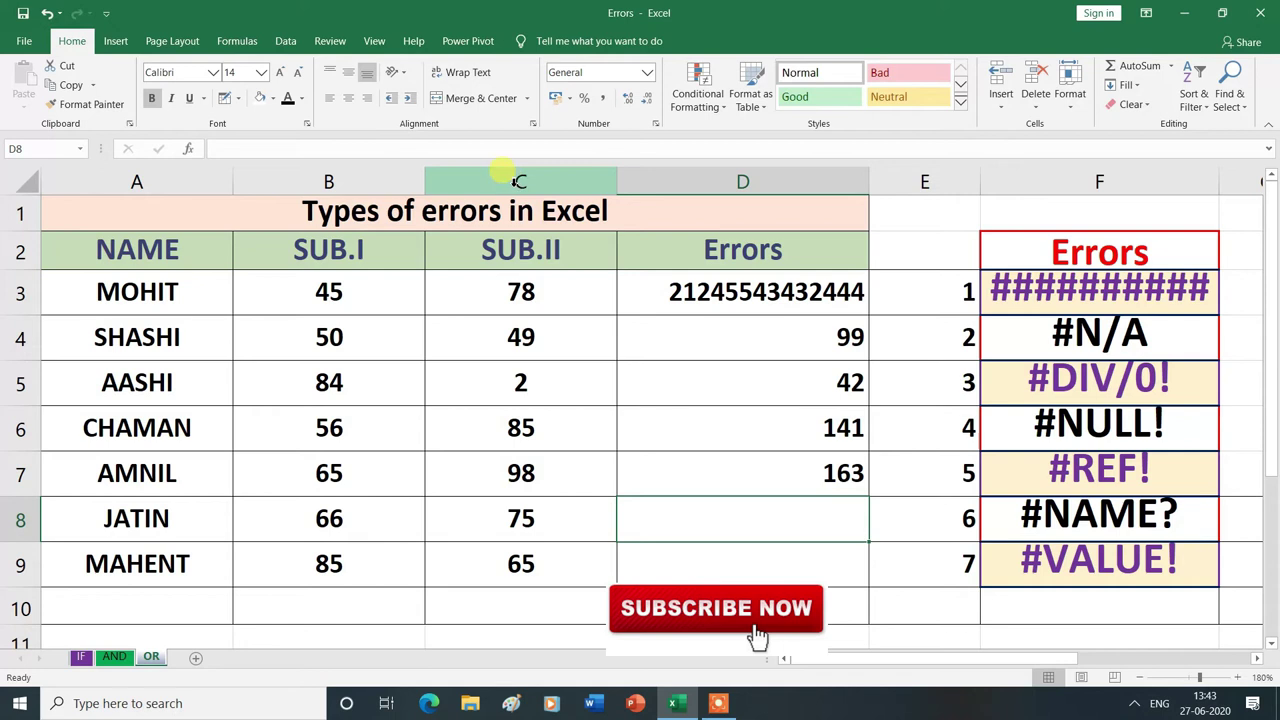
{"action": "right_click", "coordinate": [517, 181]}
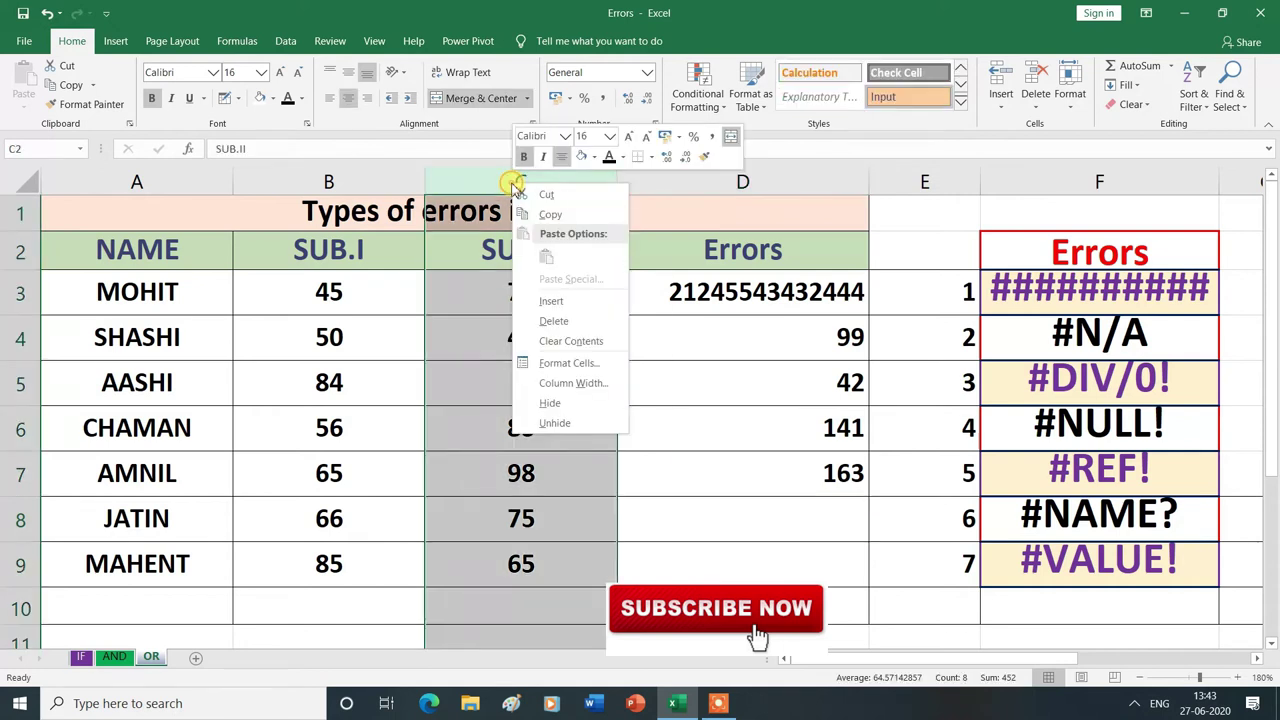
{"action": "left_click", "coordinate": [546, 322]}
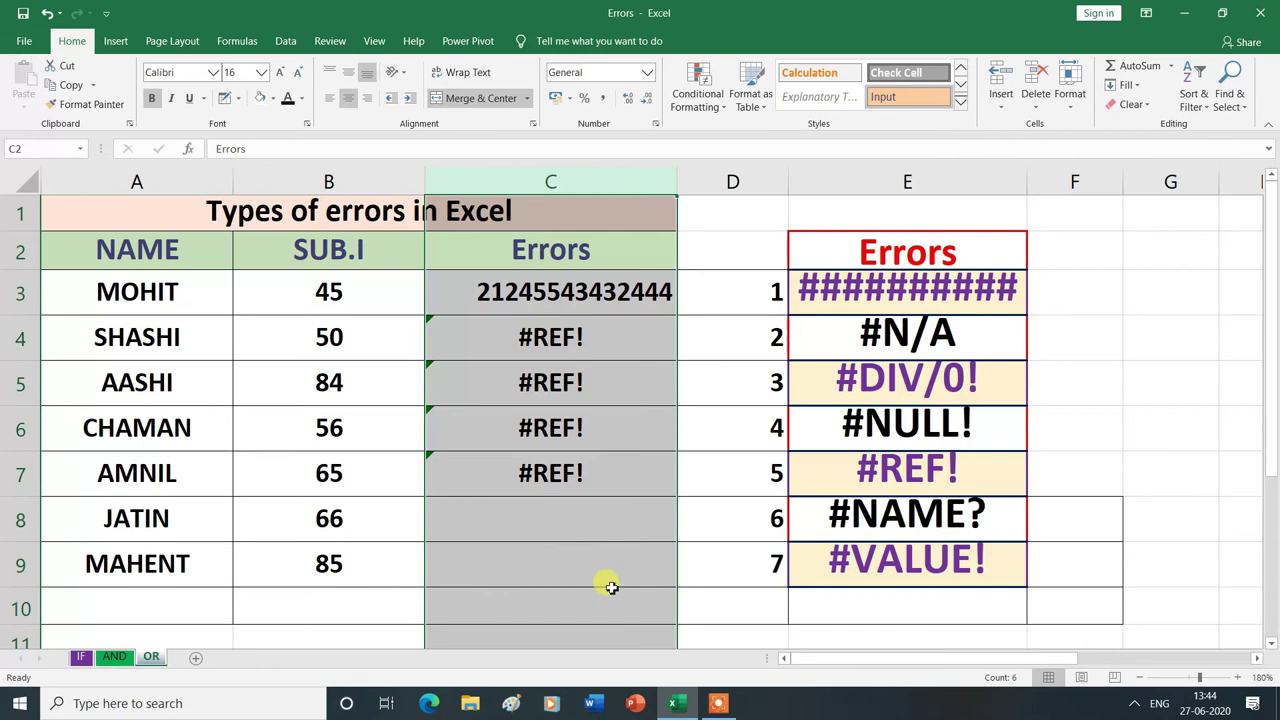
{"action": "key", "text": "ctrl+z"}
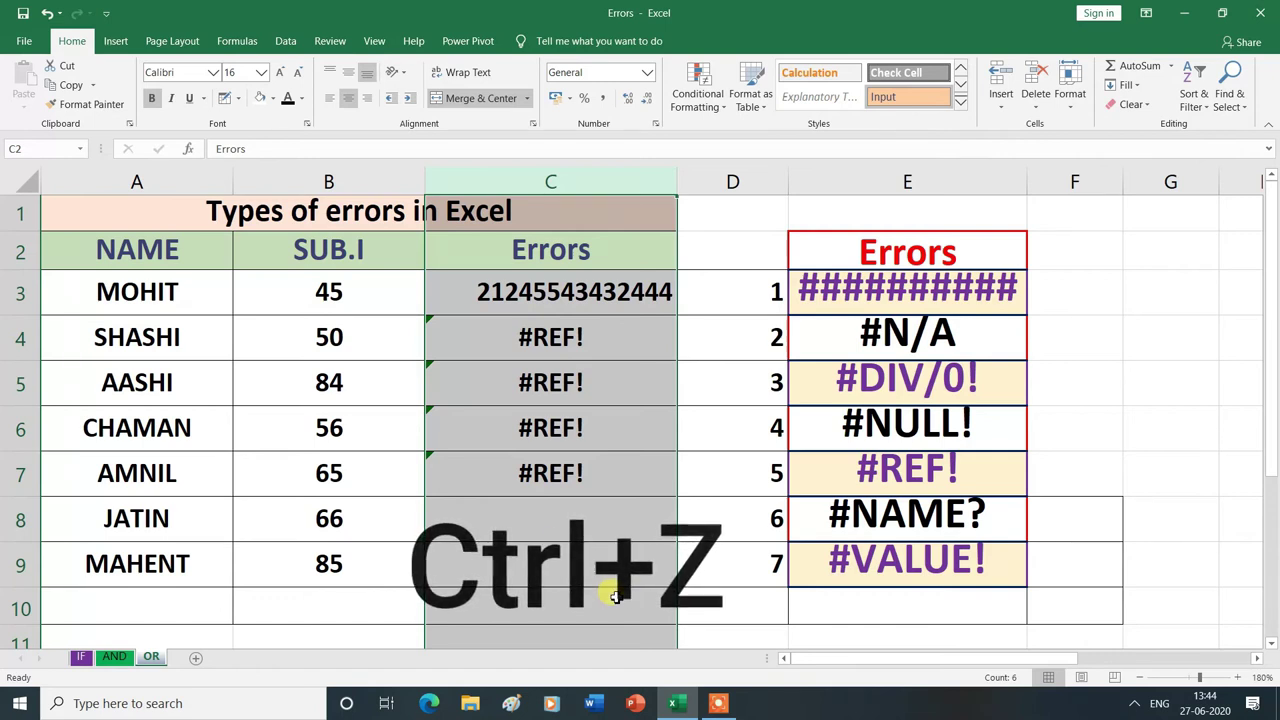
{"action": "key", "text": "ctrl+z"}
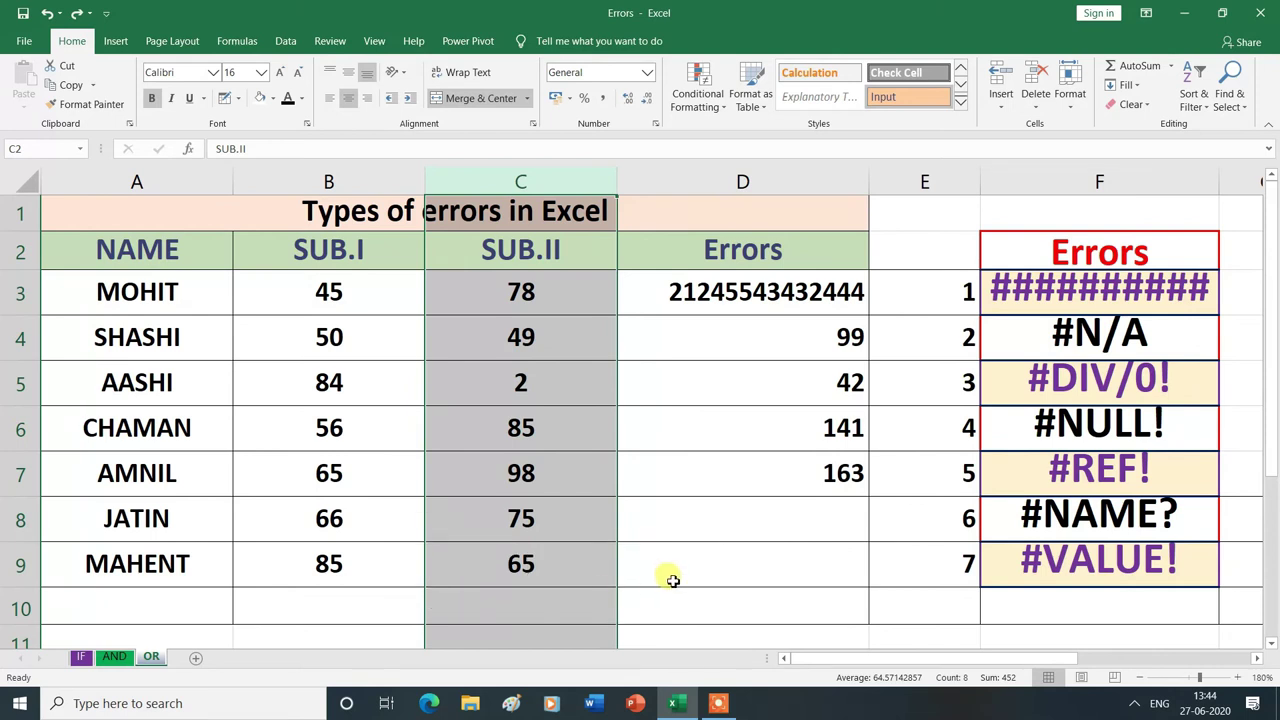
{"action": "left_click", "coordinate": [757, 597]}
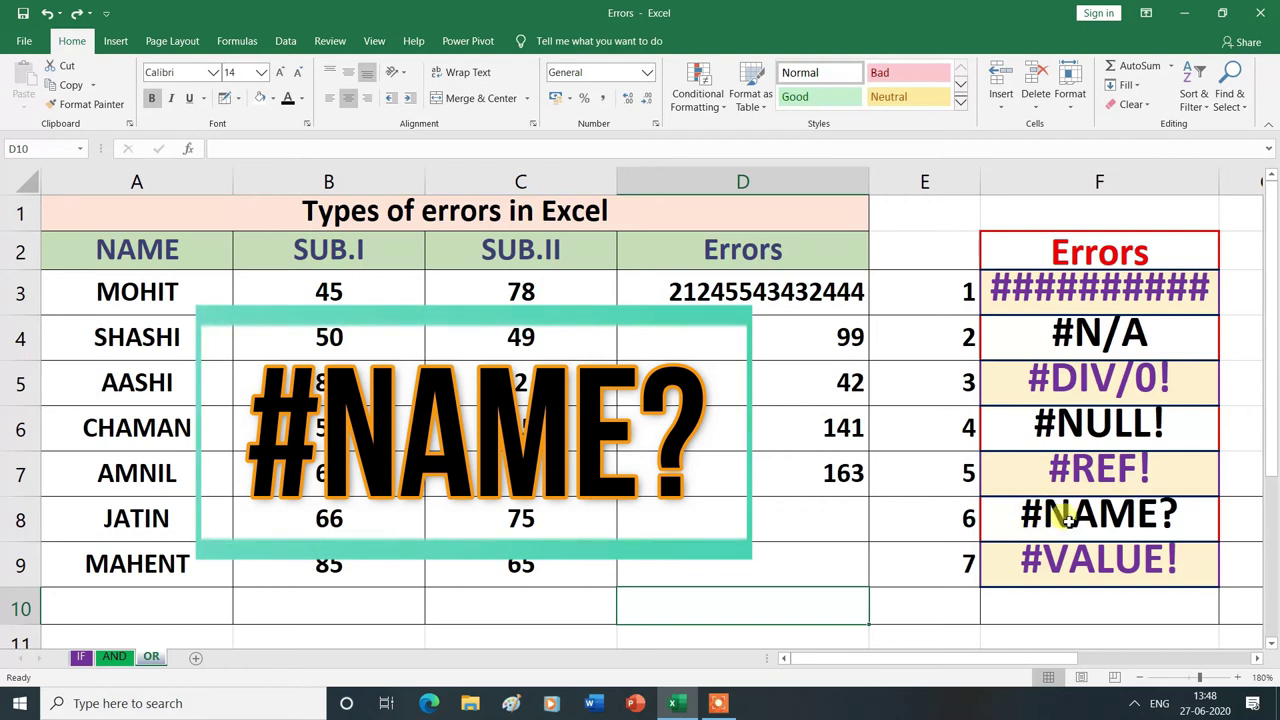
- Enter the misspelled =SUN(B8:C8) in D8 to produce #NAME? for JATIN
{"action": "left_click", "coordinate": [772, 516]}
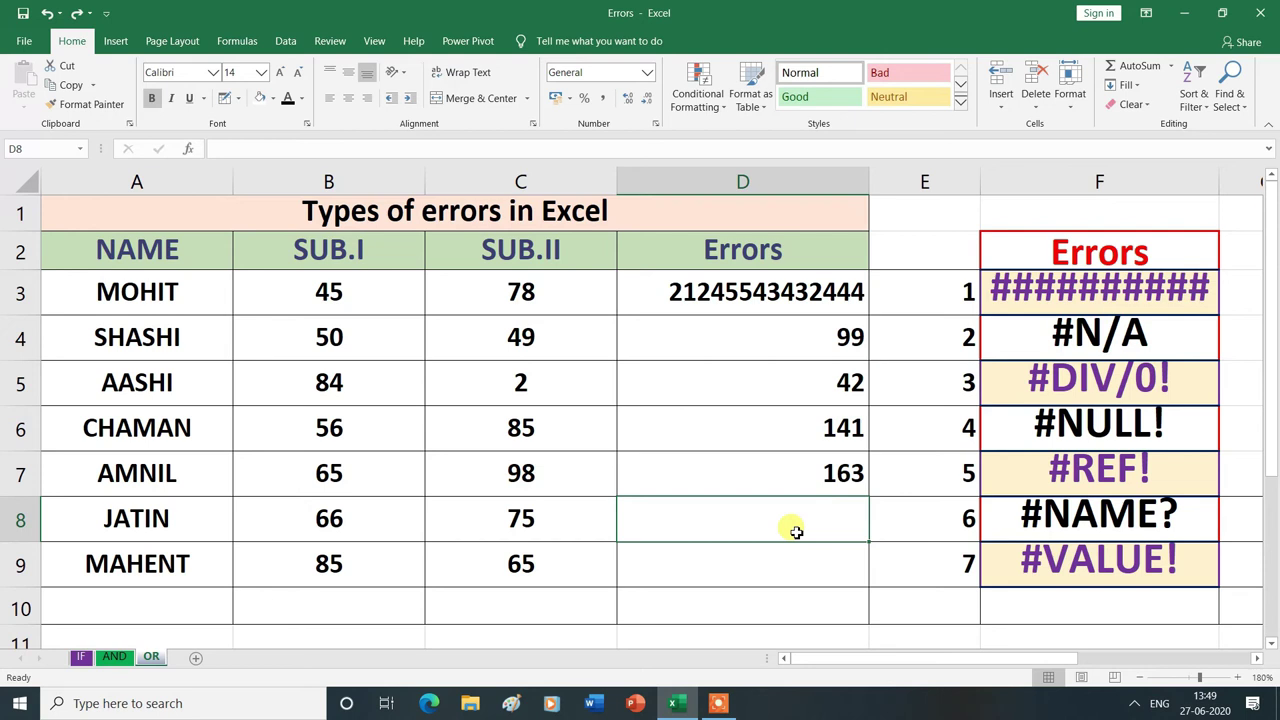
{"action": "type", "text": "="}
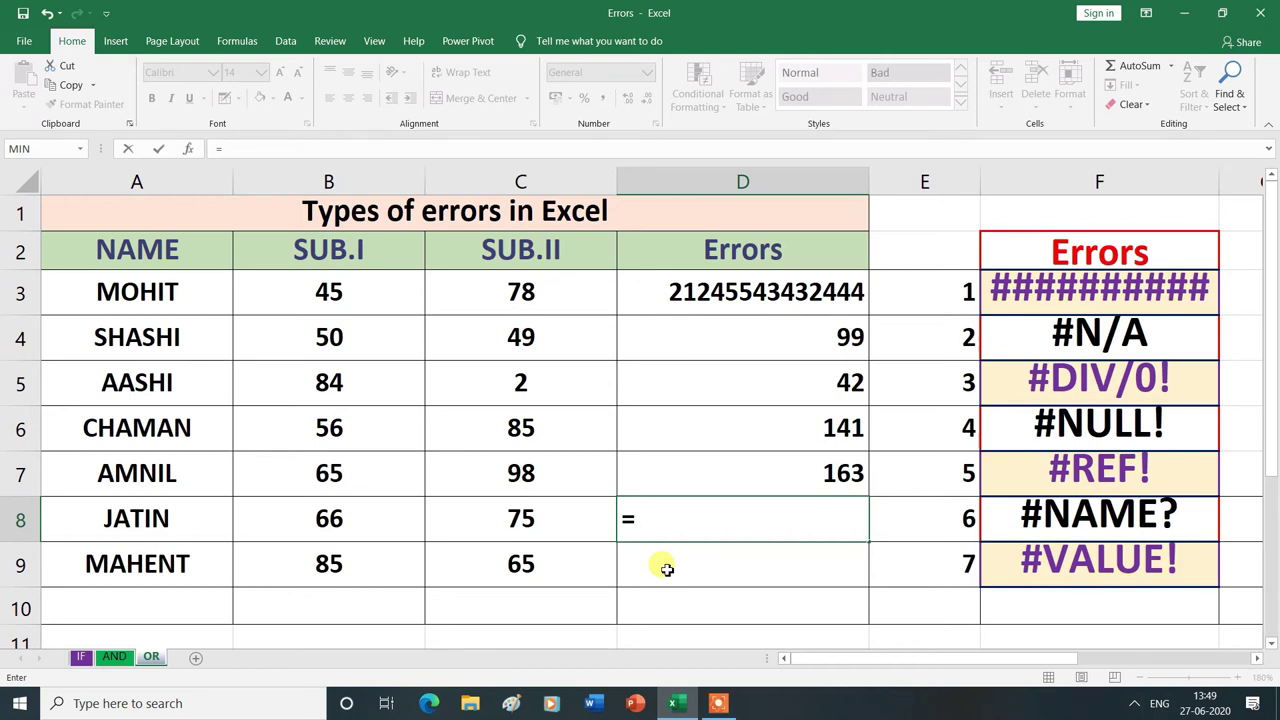
{"action": "type", "text": "SUN("}
{"action": "left_click_drag", "start_coordinate": [288, 520], "coordinate": [522, 532]}
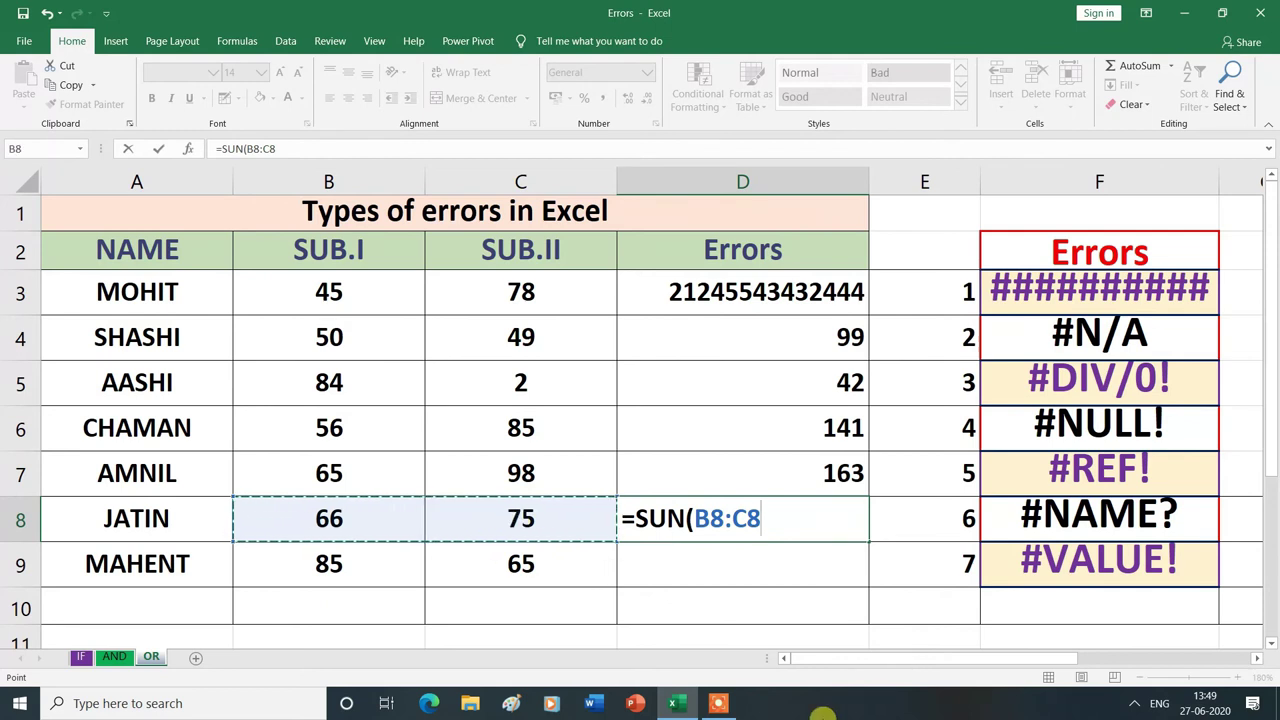
{"action": "type", "text": ")"}
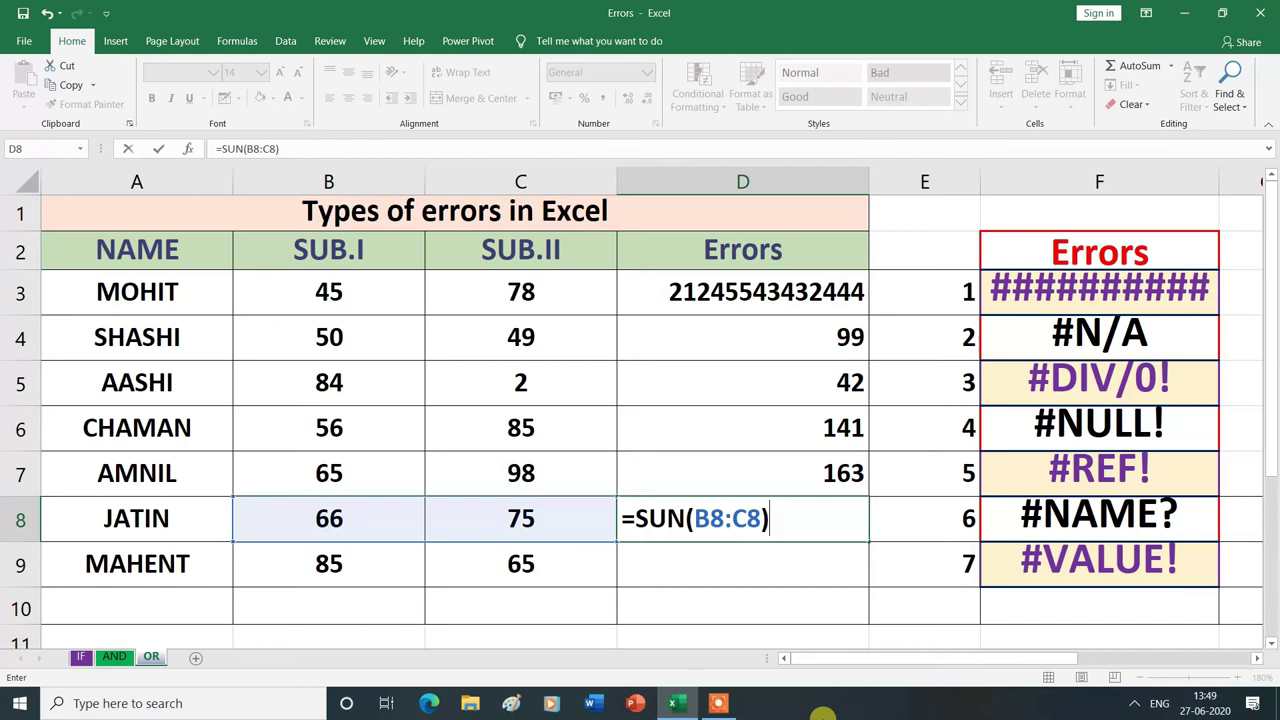
{"action": "key", "text": "Return"}
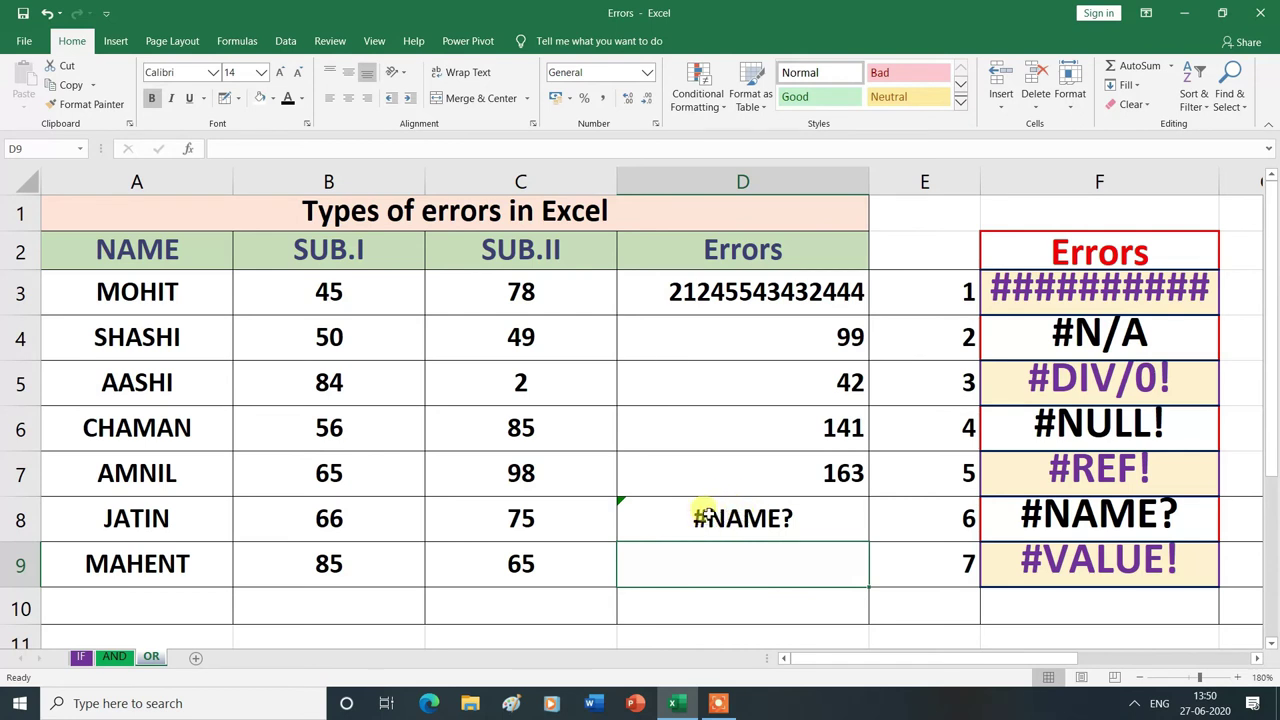
- Correct D8's misspelled SUN to =SUM(B8:C8) so the cell returns 141
{"action": "left_click", "coordinate": [703, 513]}
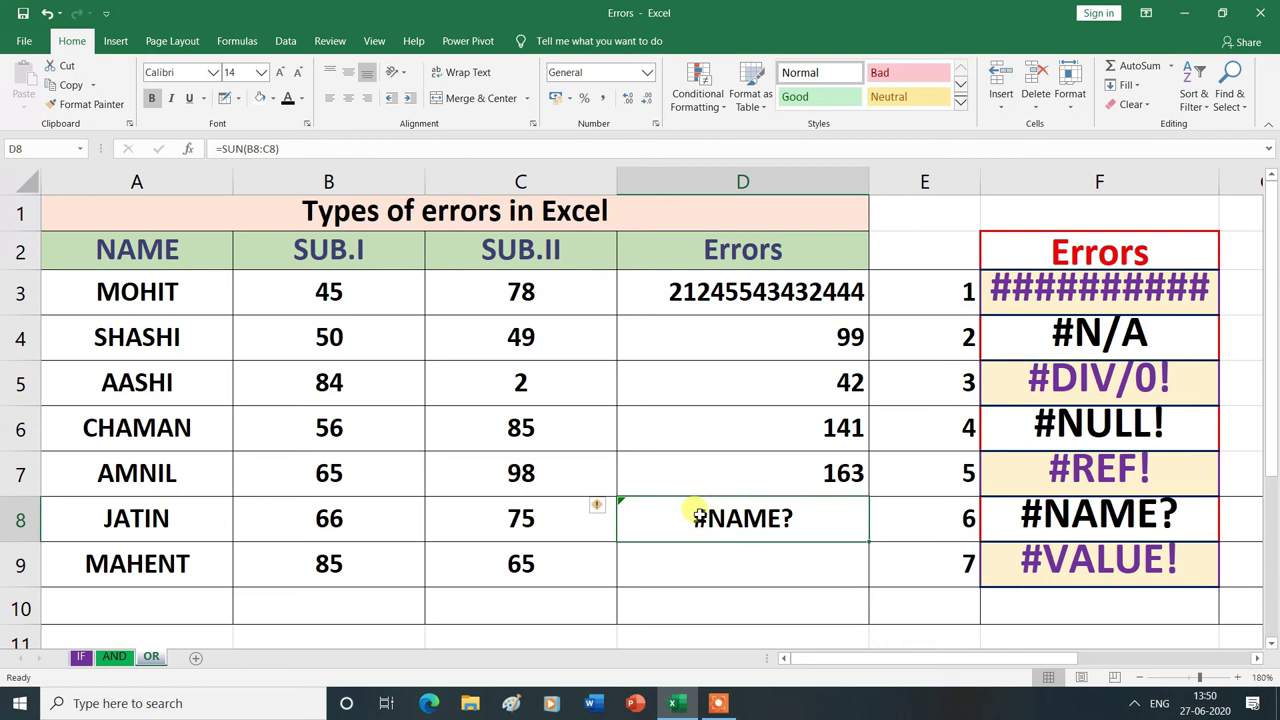
{"action": "double_click", "coordinate": [697, 513]}
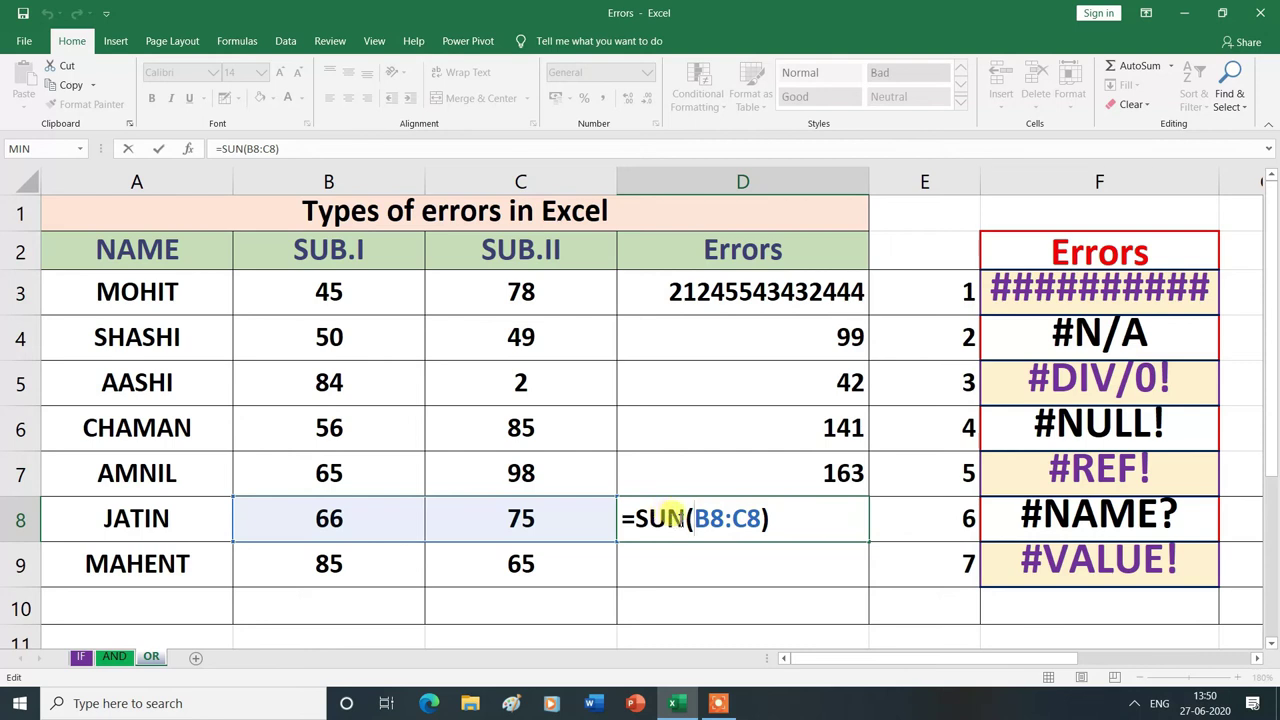
{"action": "left_click", "coordinate": [684, 518]}
{"action": "key", "text": "BackSpace"}
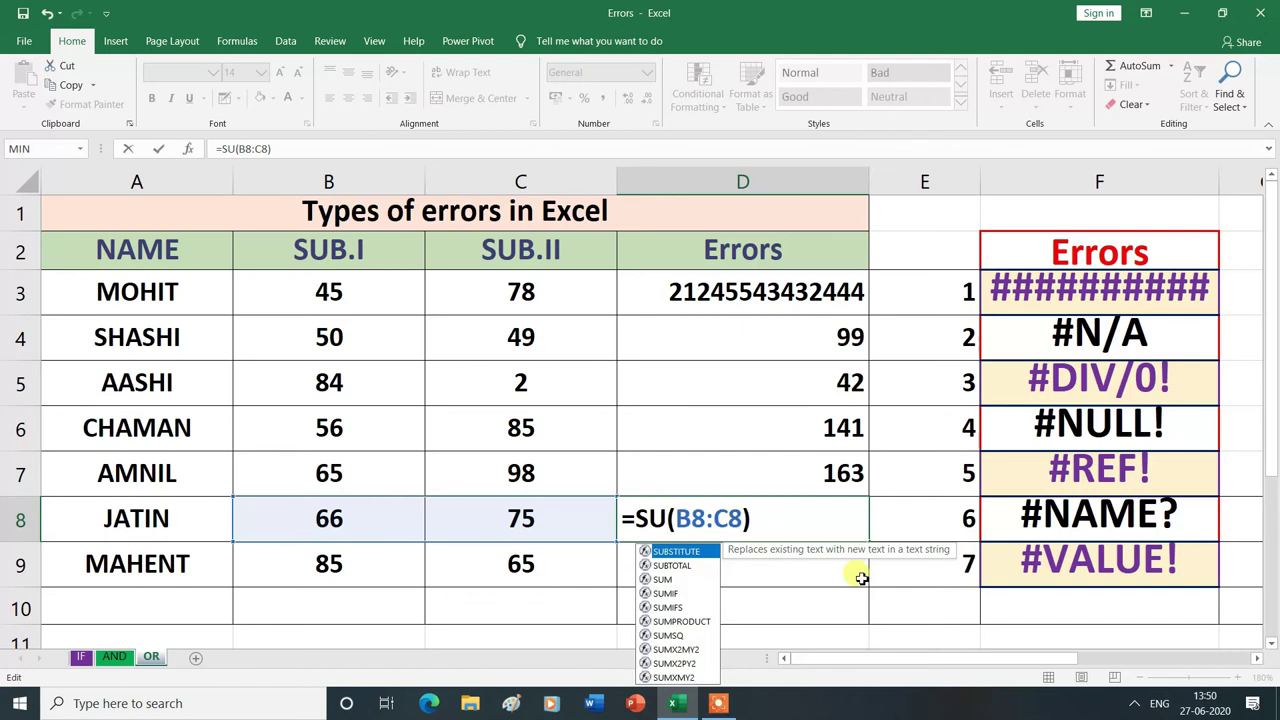
{"action": "type", "text": "M"}
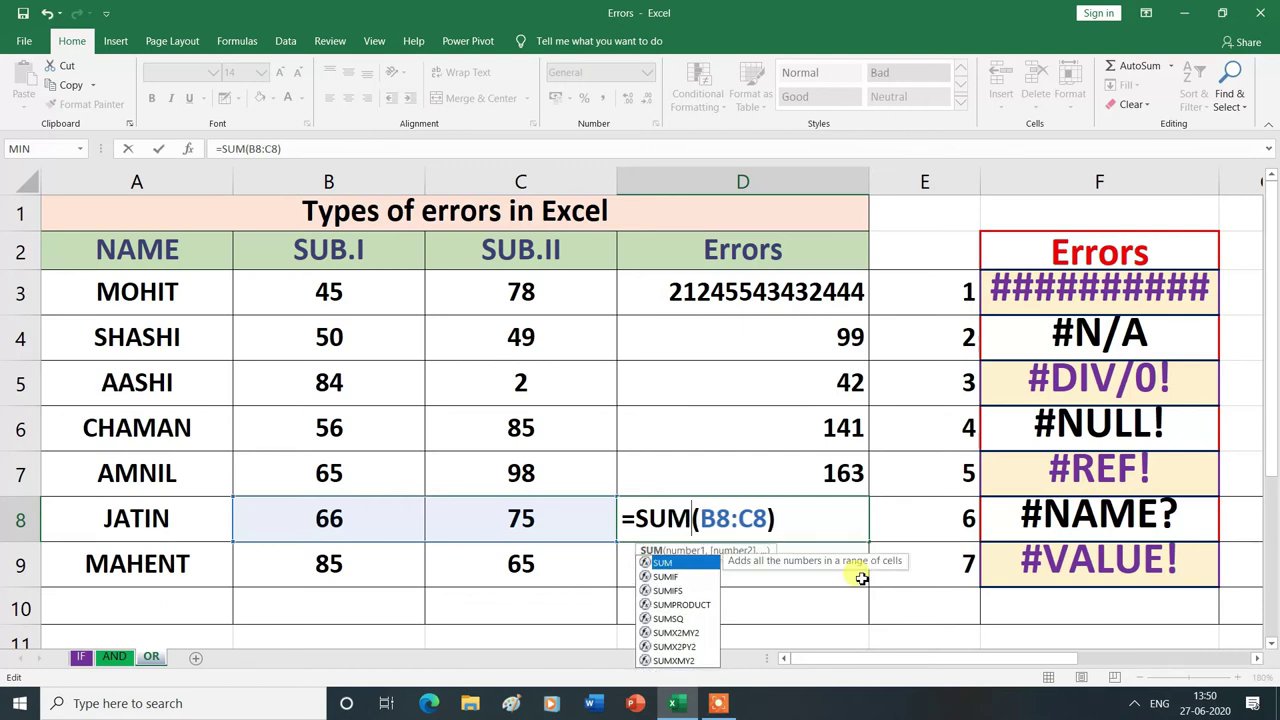
{"action": "key", "text": "Return"}
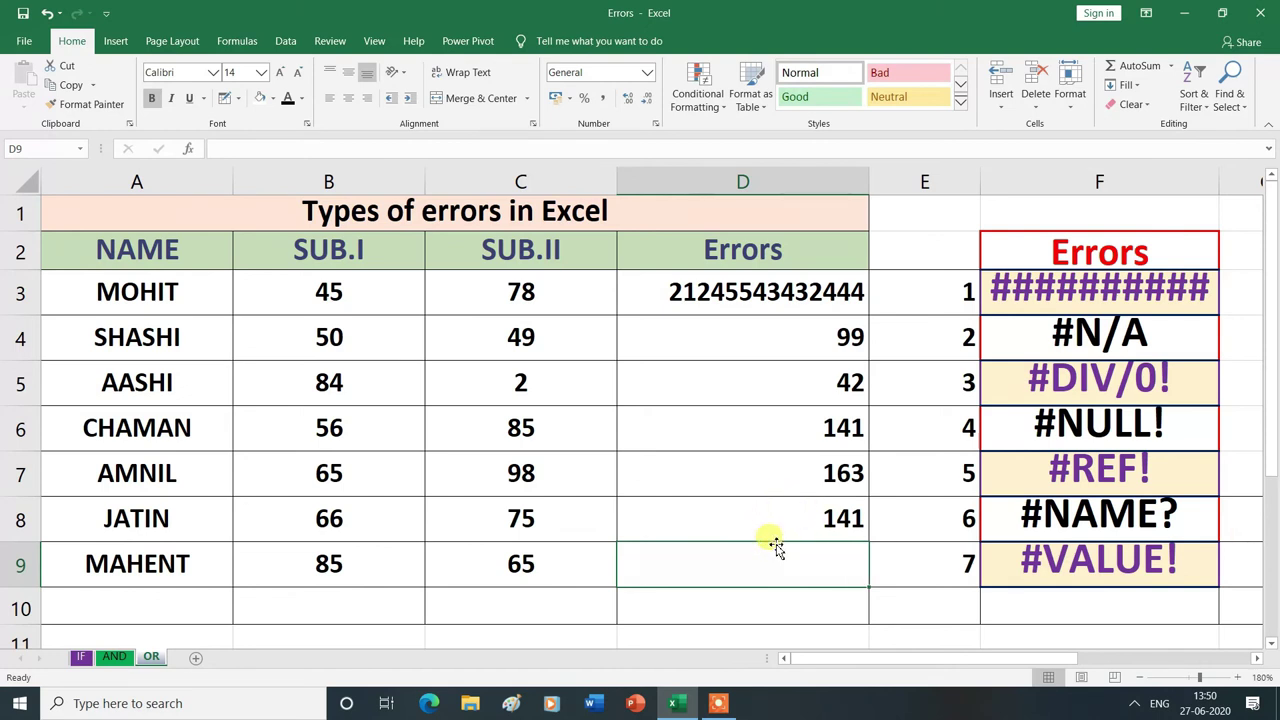
{"action": "key", "text": "Right"}
{"action": "key", "text": "Down"}
{"action": "key", "text": "Down"}
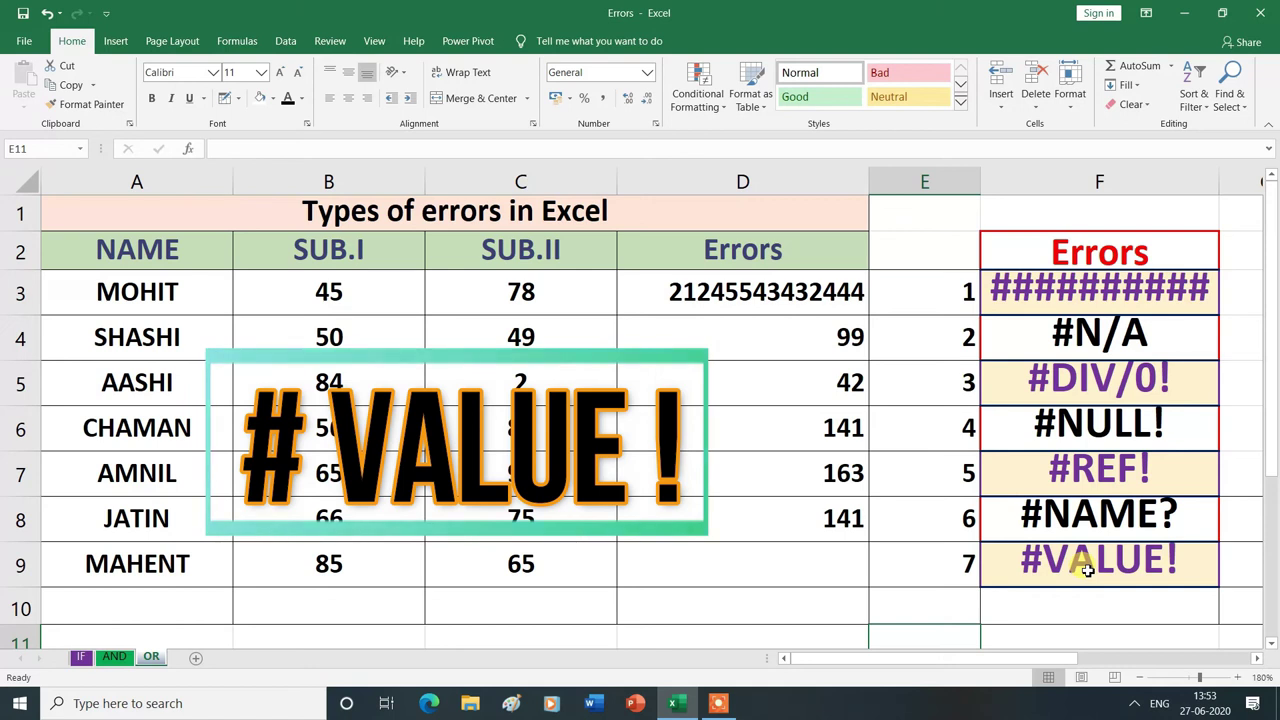
- Enter =A9+B9+C9 in D9, which returns #VALUE! because A9 holds the student's name
{"action": "left_click", "coordinate": [773, 564]}
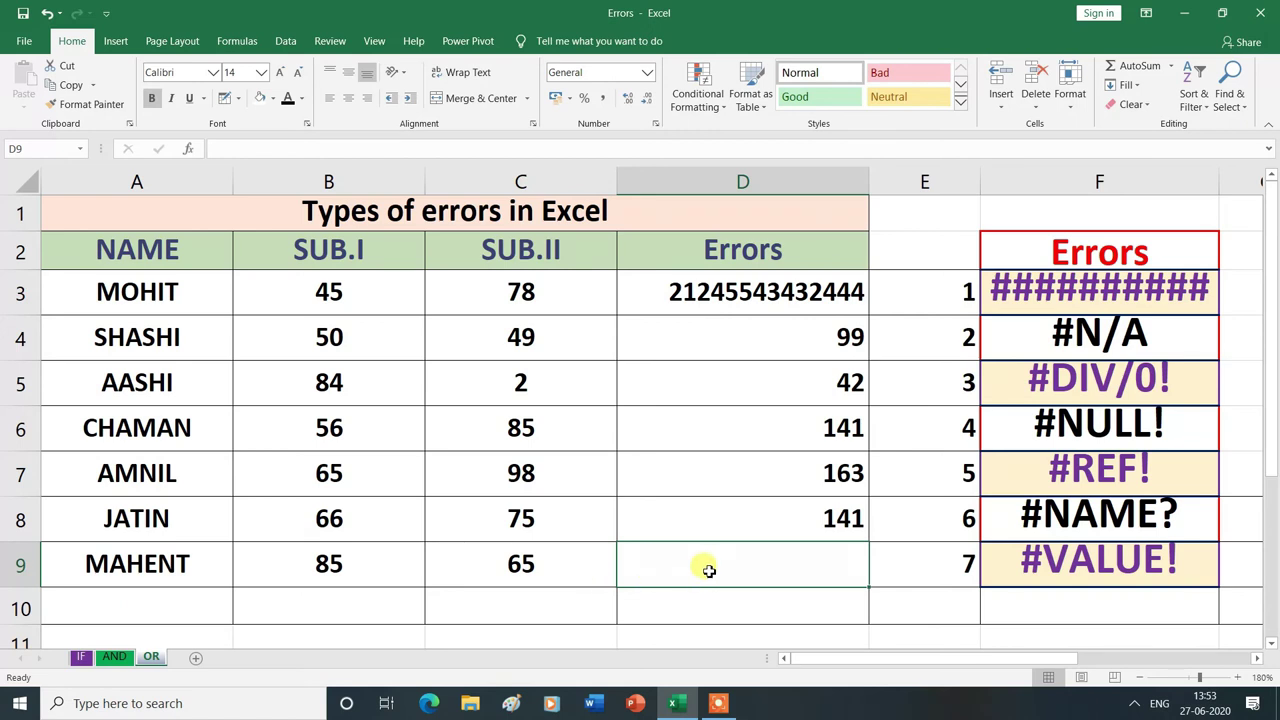
{"action": "type", "text": "="}
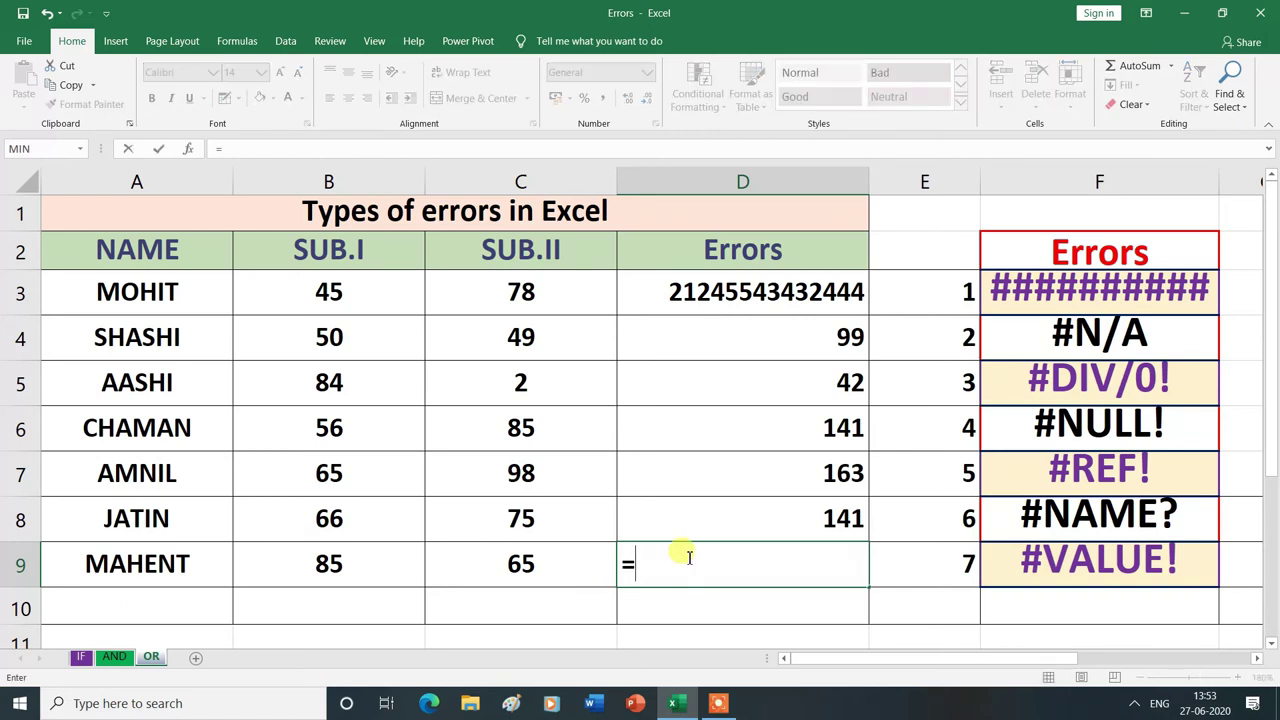
{"action": "left_click", "coordinate": [176, 563]}
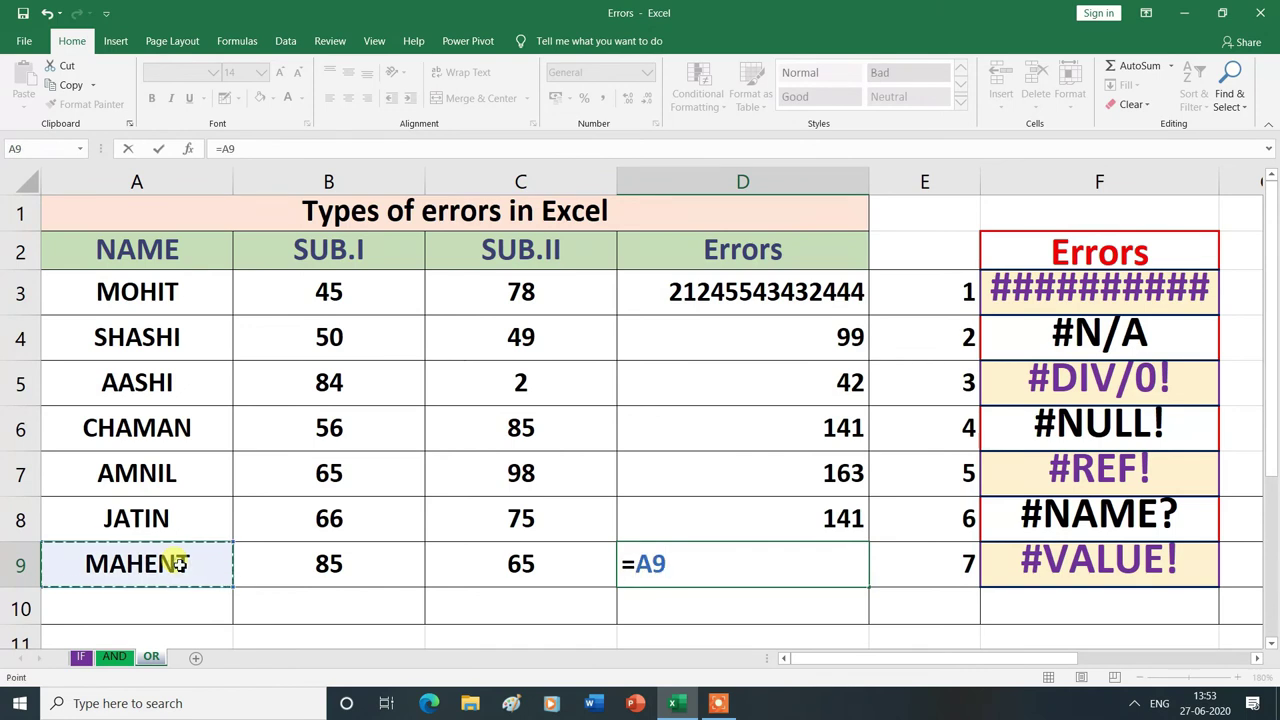
{"action": "type", "text": "+"}
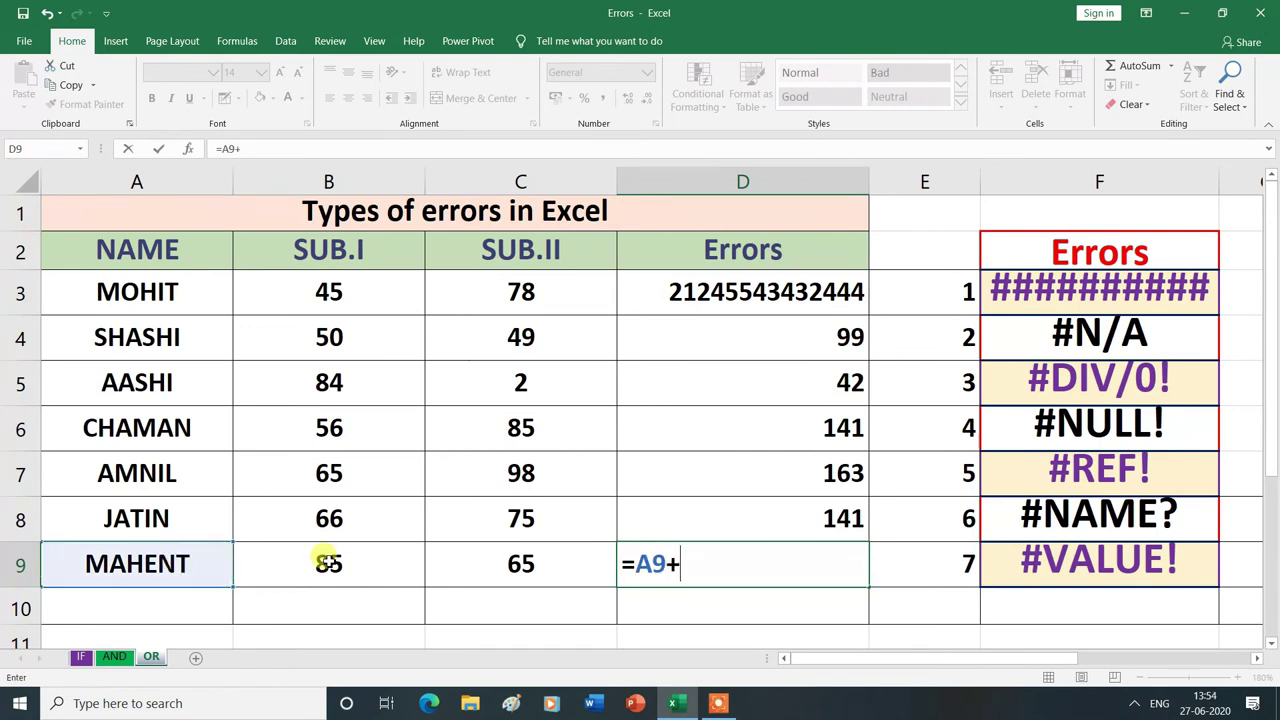
{"action": "left_click", "coordinate": [328, 563]}
{"action": "type", "text": "+"}
{"action": "left_click", "coordinate": [531, 565]}
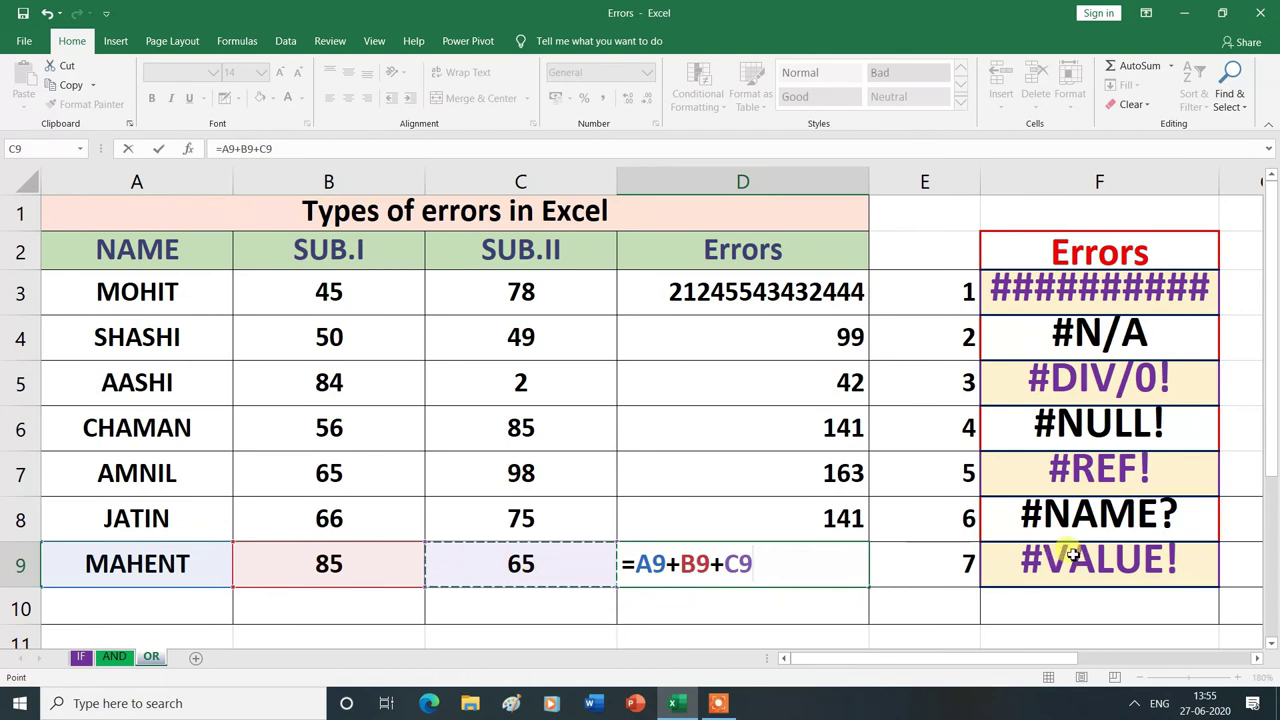
{"action": "key", "text": "Return"}
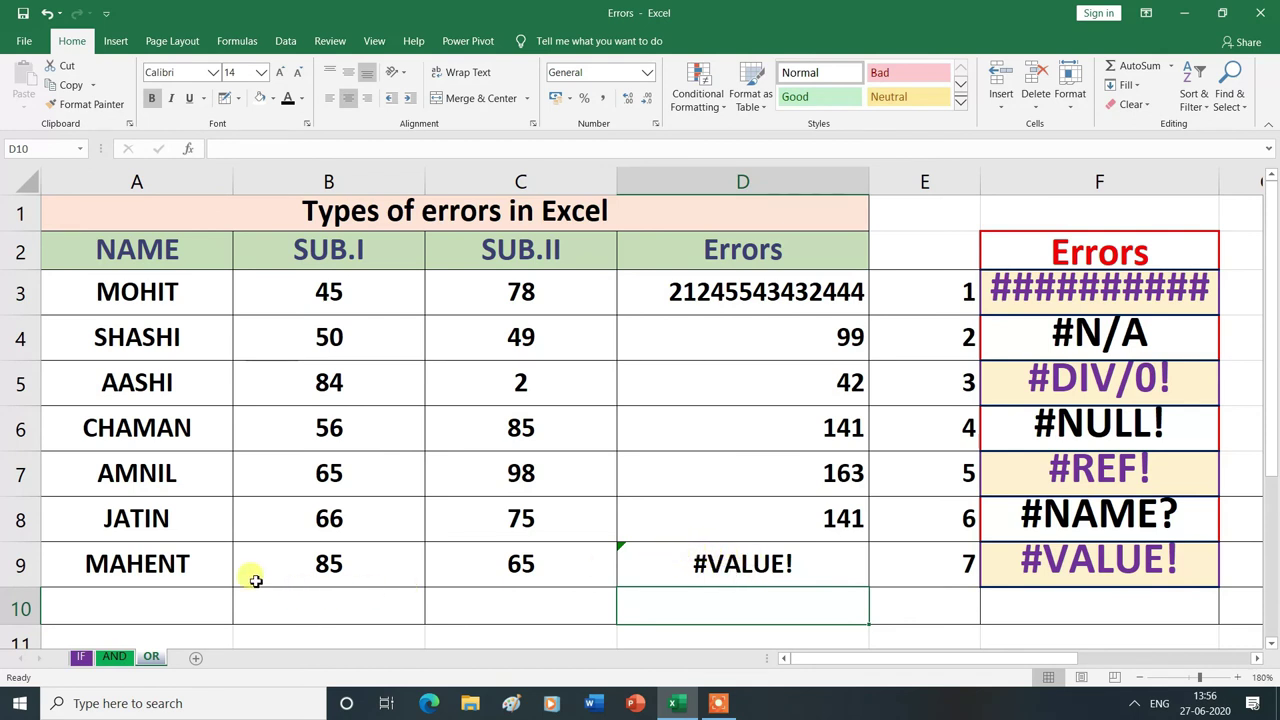
{"action": "left_click", "coordinate": [165, 560]}
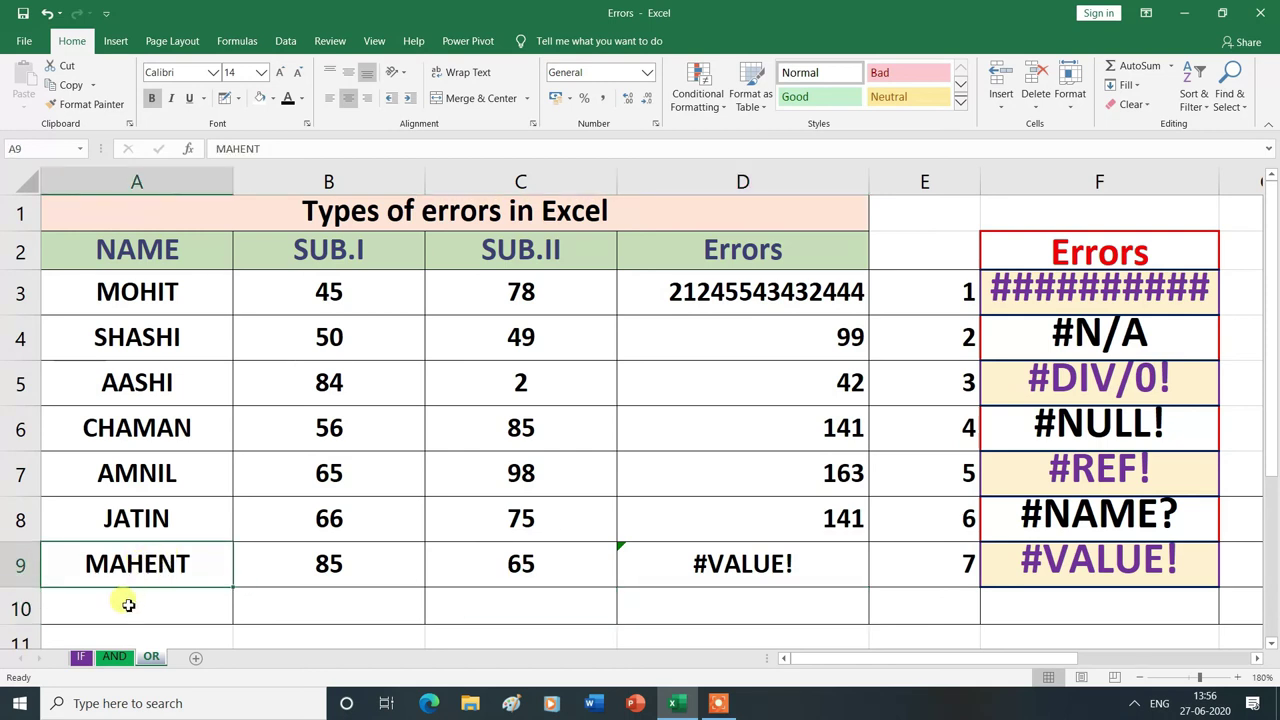
{"action": "type", "text": "60"}
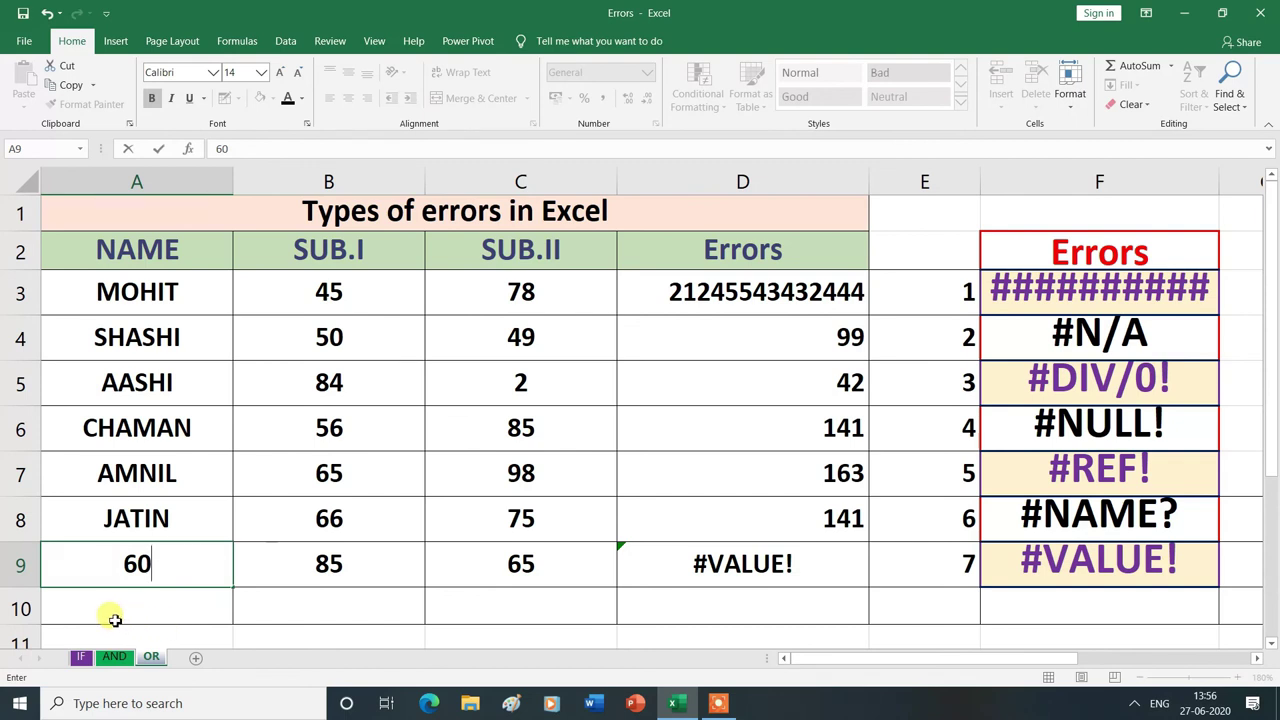
{"action": "left_click", "coordinate": [115, 620]}
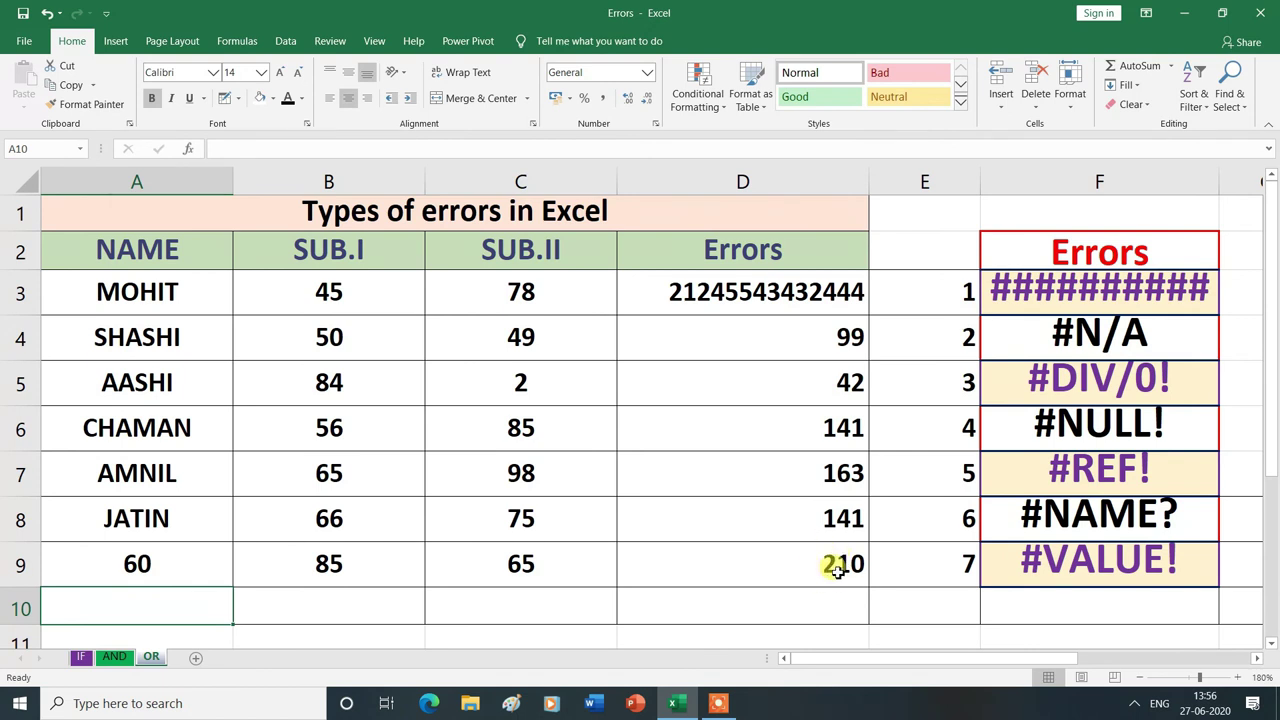
{"action": "key", "text": "ctrl+z"}
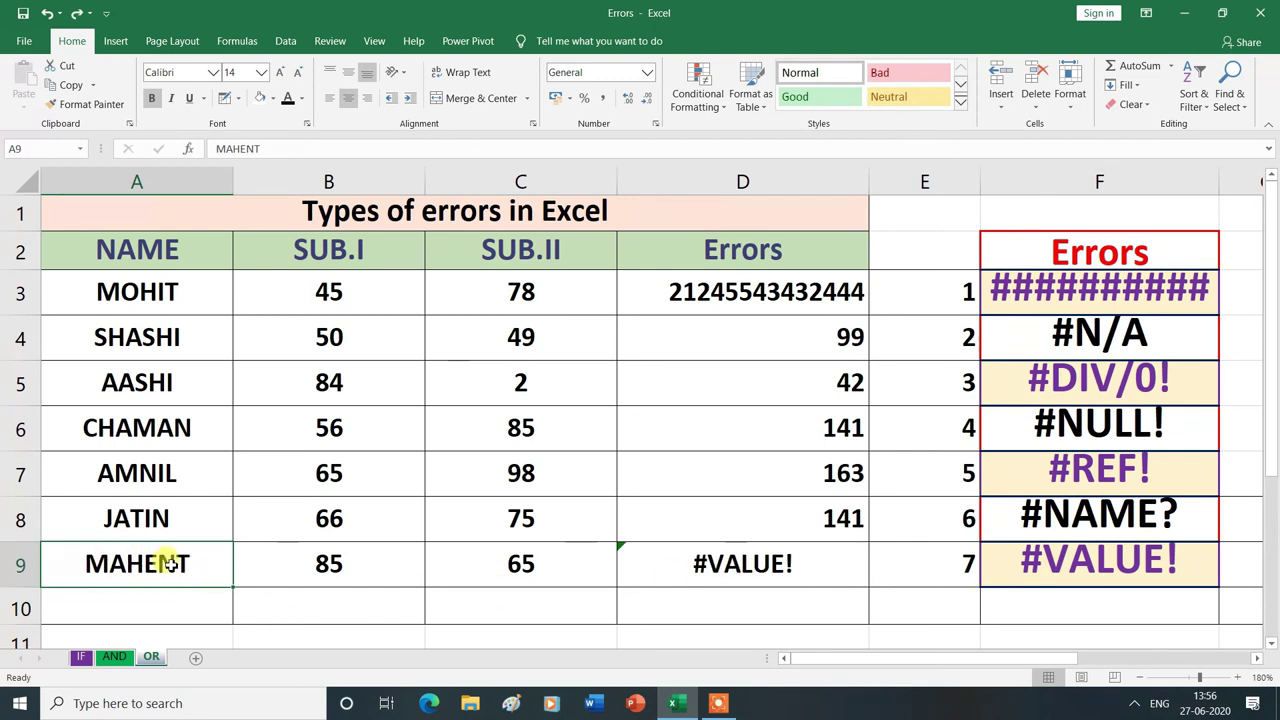
{"action": "left_click", "coordinate": [722, 576]}
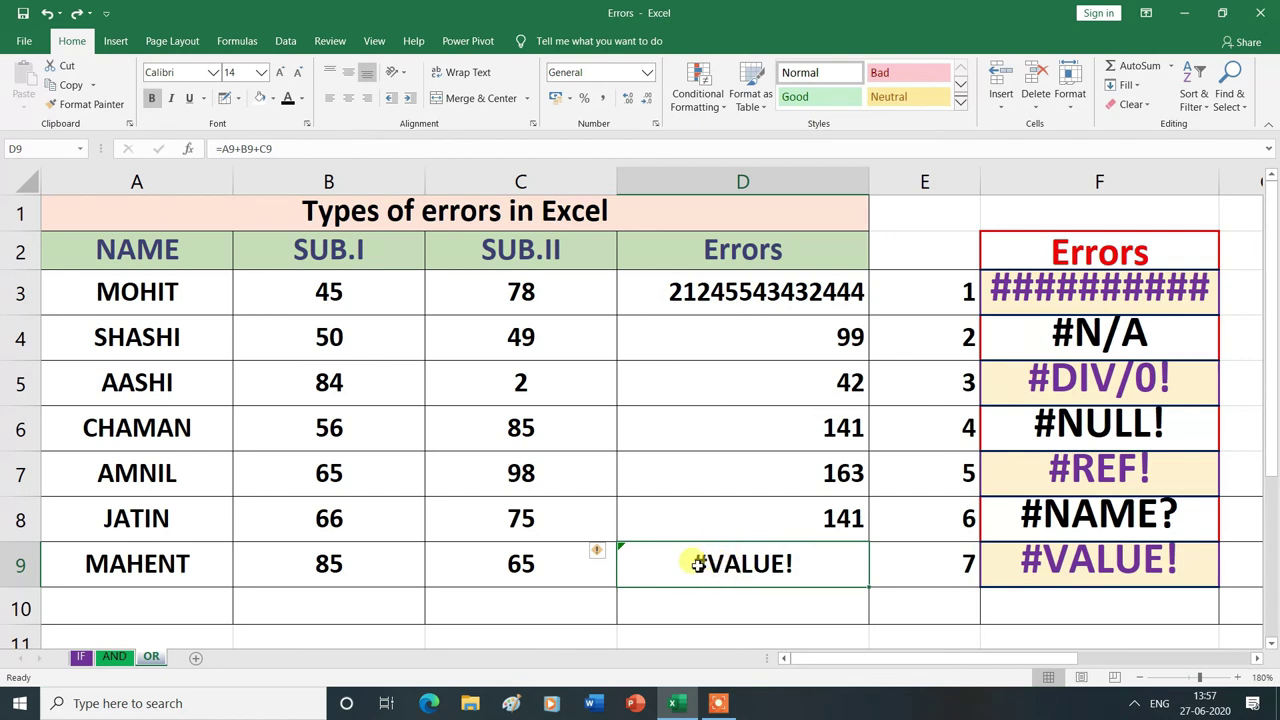
- Remove the A9 reference from D9's formula, leaving =B9+C9 so it shows 150
{"action": "double_click", "coordinate": [697, 564]}
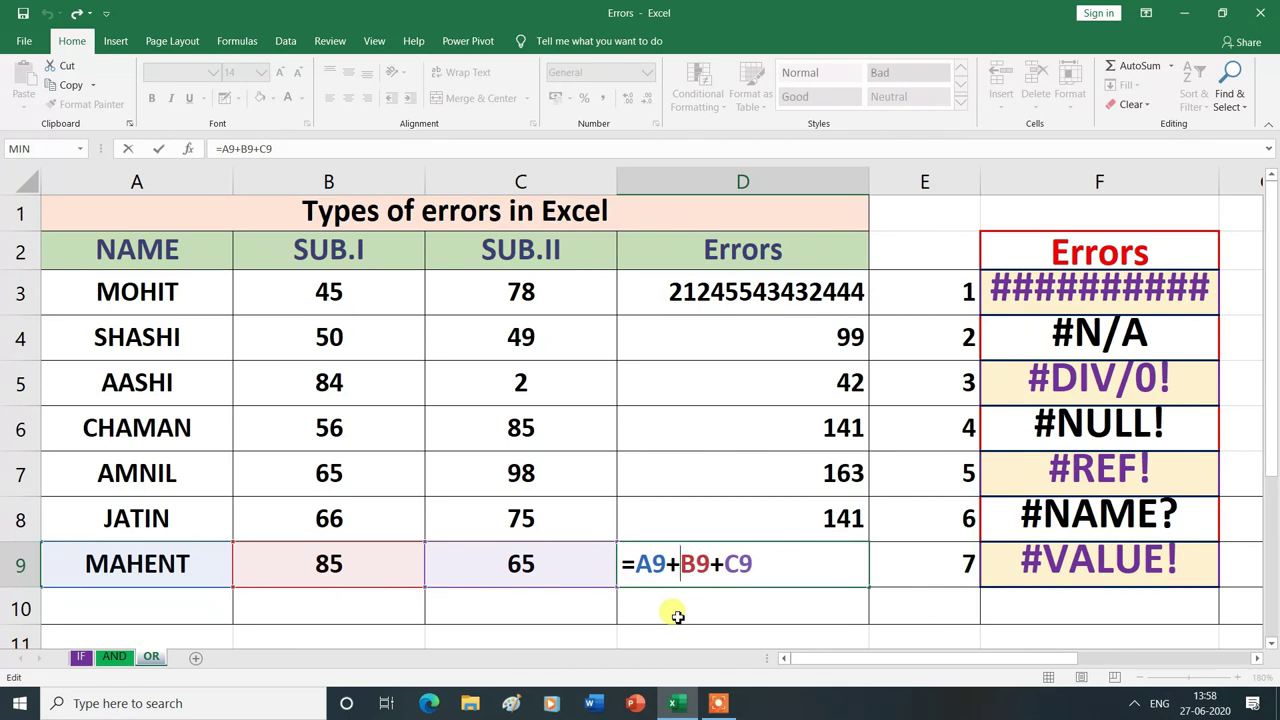
{"action": "key", "text": "BackSpace"}
{"action": "key", "text": "BackSpace"}
{"action": "key", "text": "BackSpace"}
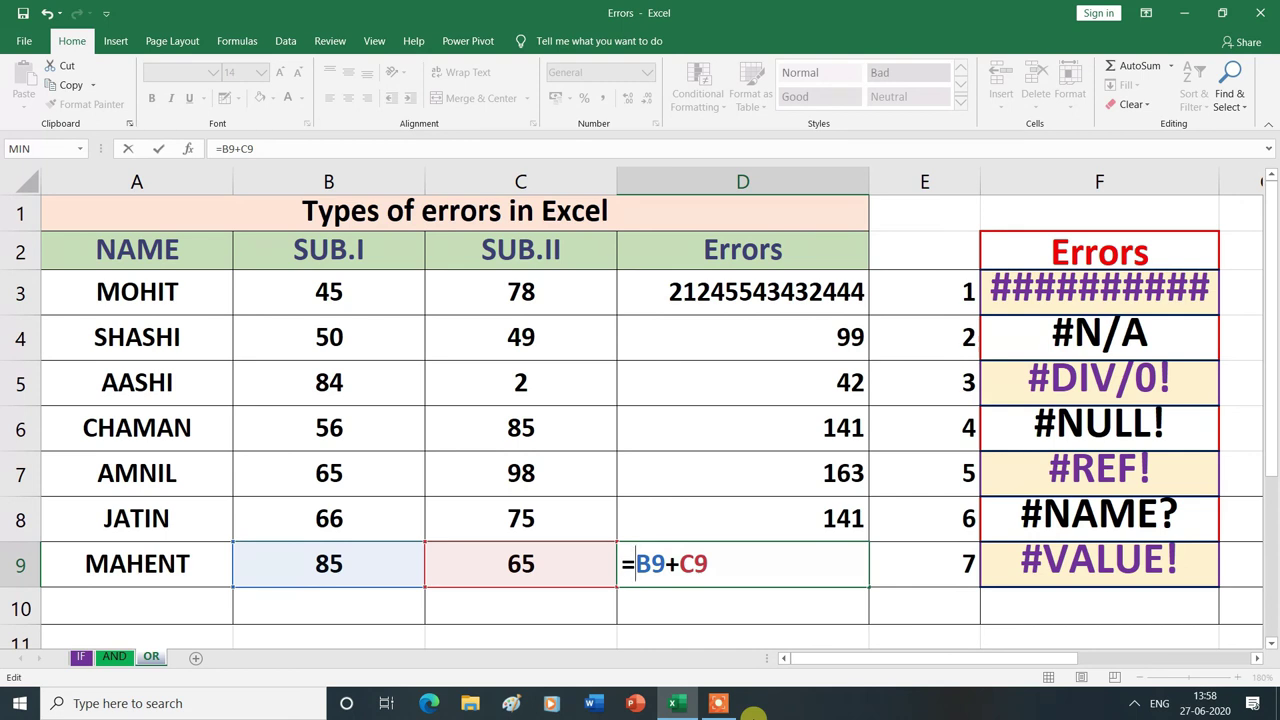
{"action": "key", "text": "Return"}
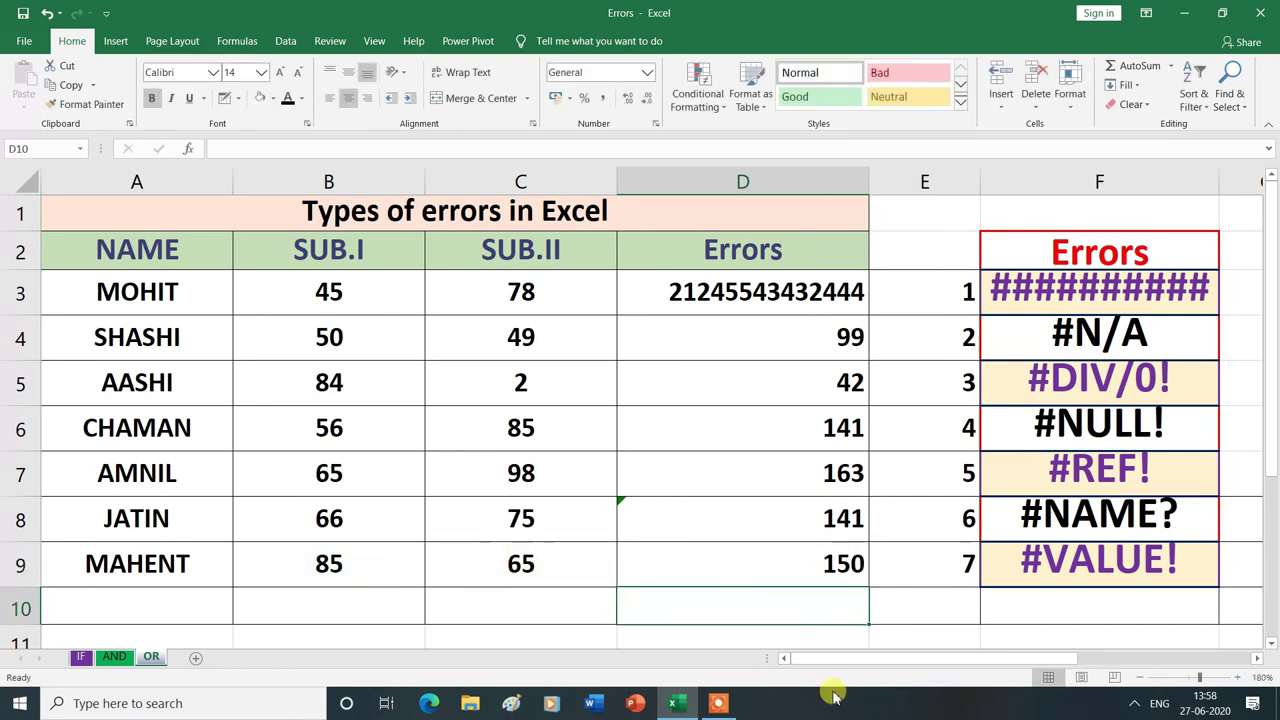